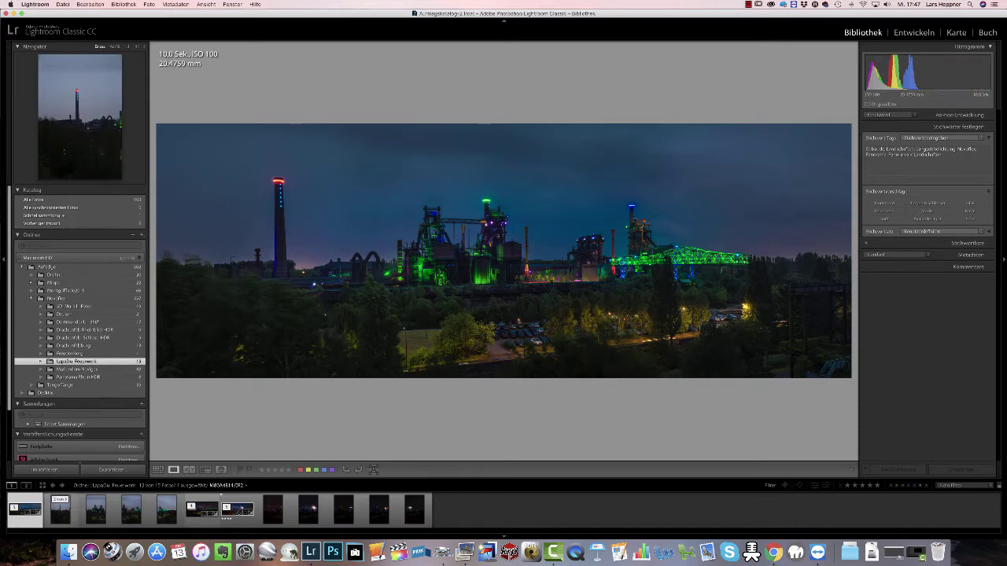
Select the four night steelworks frames and send them to Photo Merge > Panorama.
click(61, 510)
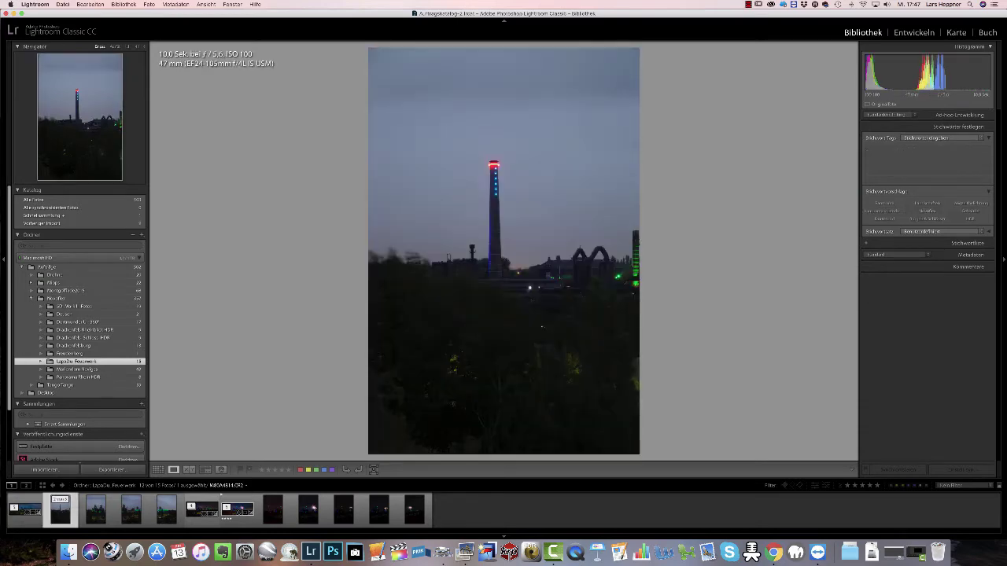
shift+click(166, 510)
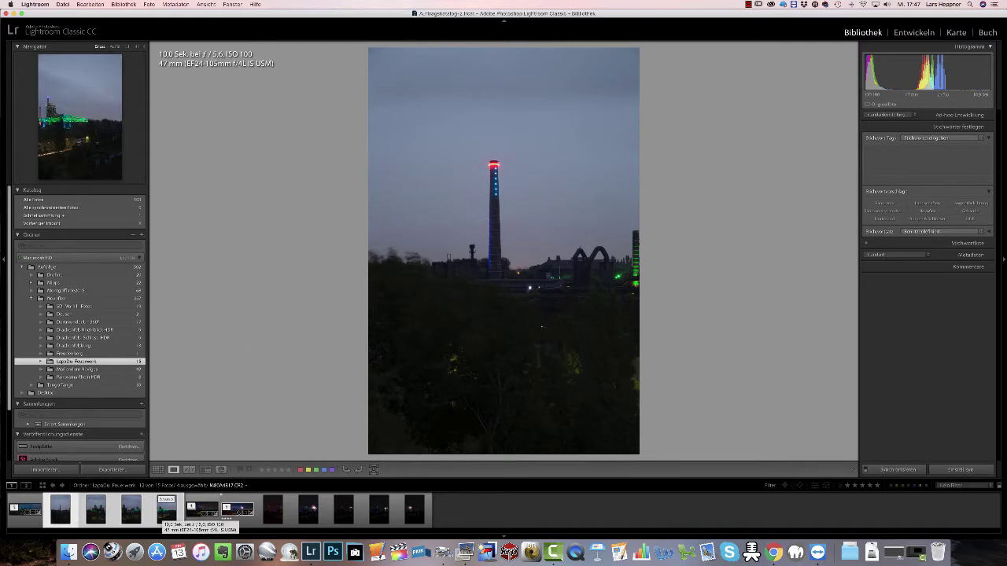
right_click(166, 510)
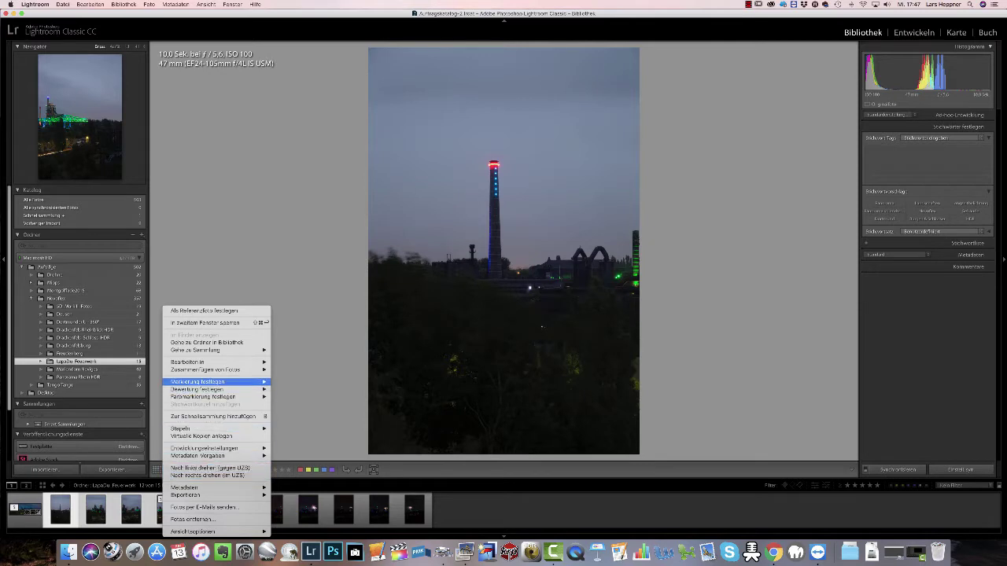
mouse_move(206, 370)
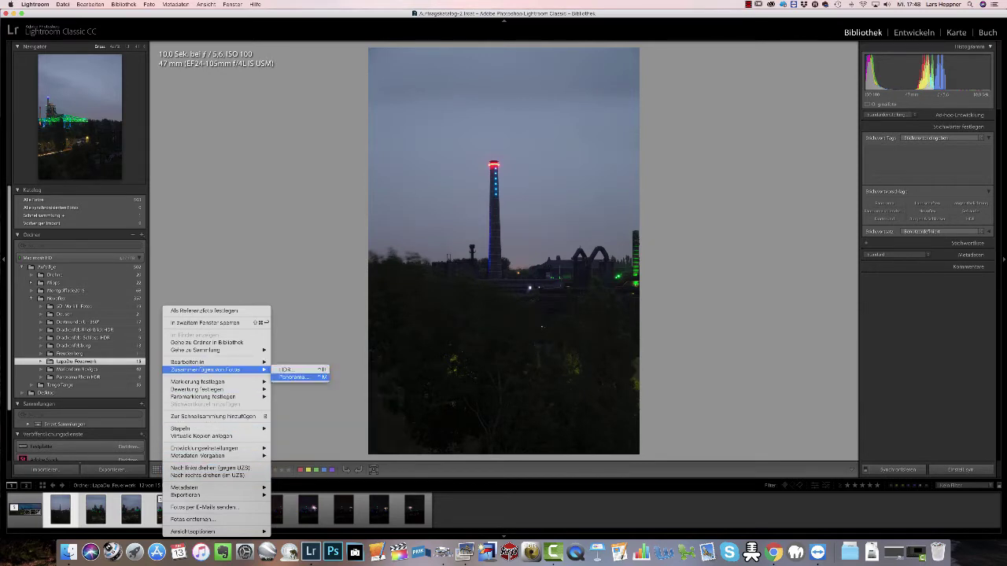
click(297, 377)
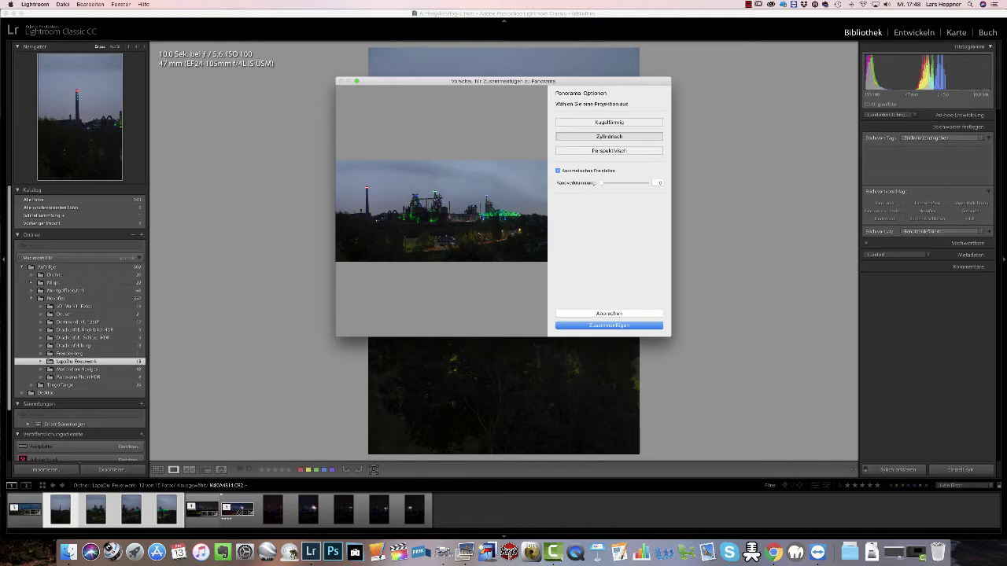
Confirm the panorama merge so Lightroom stitches it in the background.
key(Return)
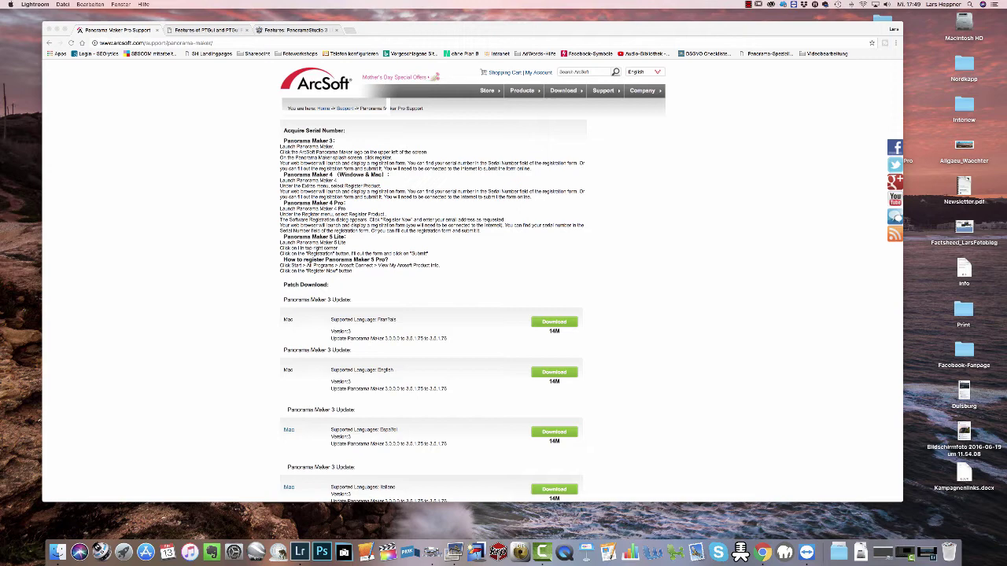
Scroll the ArcSoft support page briefly, then launch PanoramaStudio 3 Pro from the Dock.
scroll(472, 283, down, 2)
scroll(472, 283, up, 2)
click(450, 547)
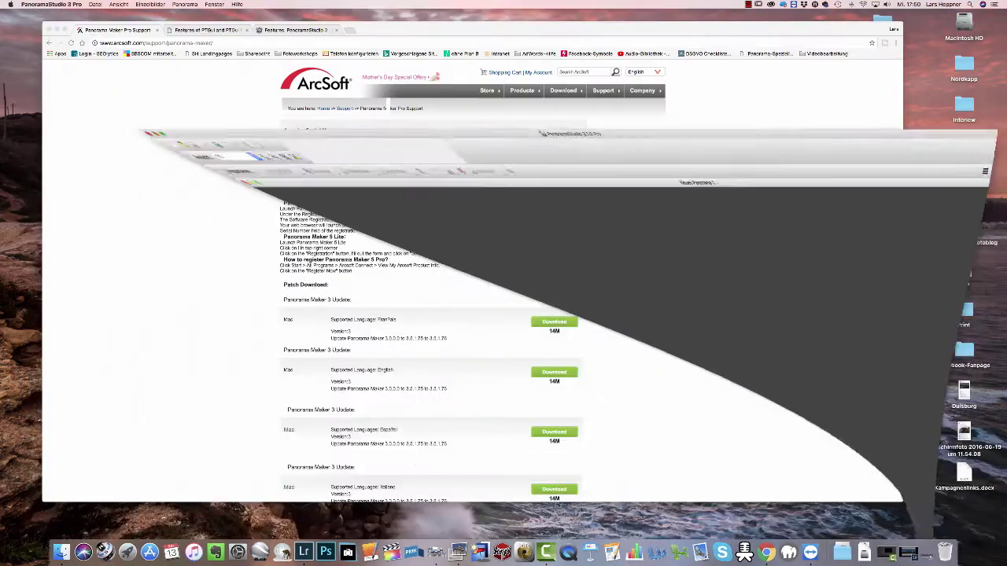
Browse the PanoramaStudio 3 standard versus Pro feature comparison table in Chrome.
key(ctrl+Tab)
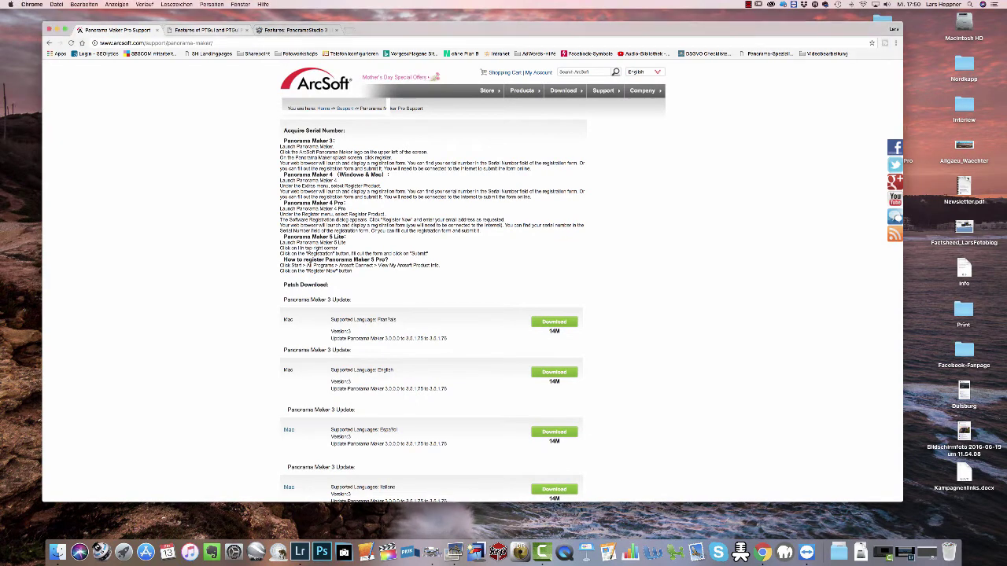
key(ctrl+Tab)
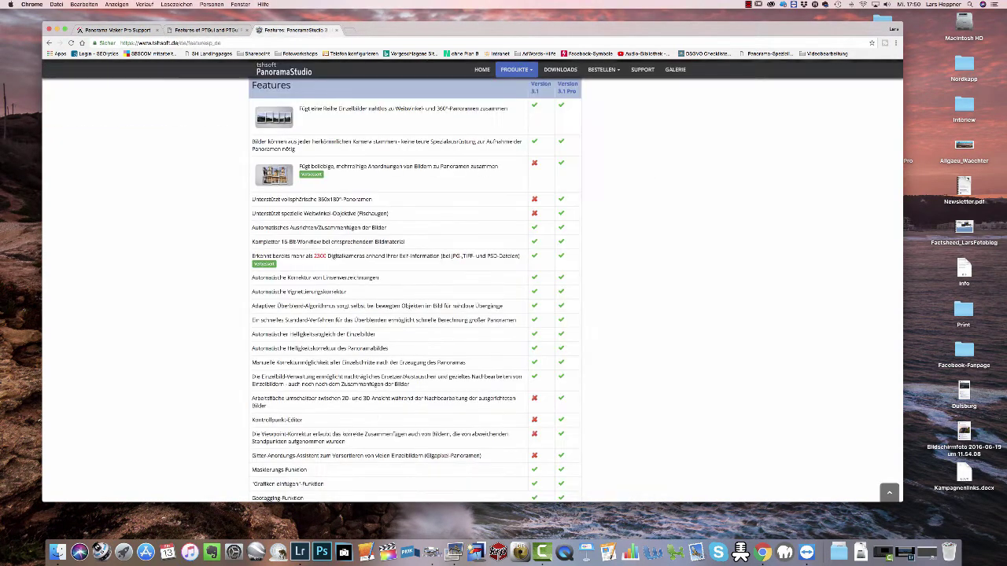
scroll(472, 283, up, 2)
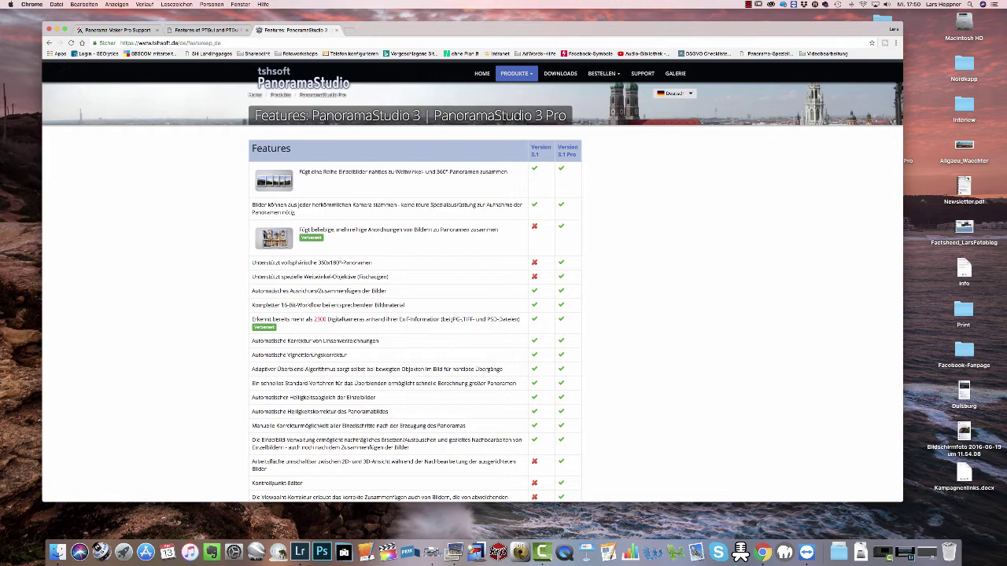
scroll(472, 299, down, 5)
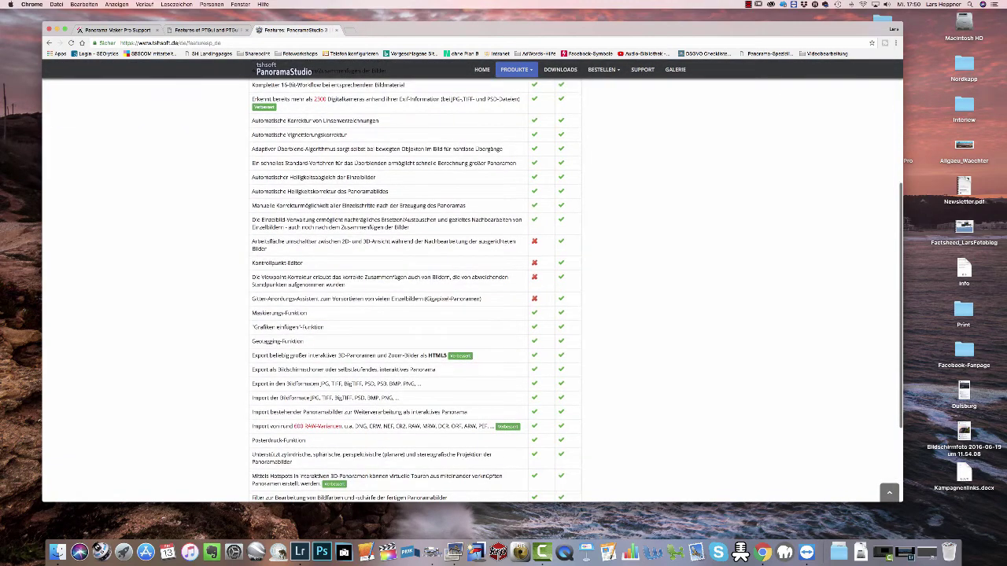
scroll(472, 281, up, 2)
scroll(472, 281, up, 2)
scroll(472, 281, up, 1)
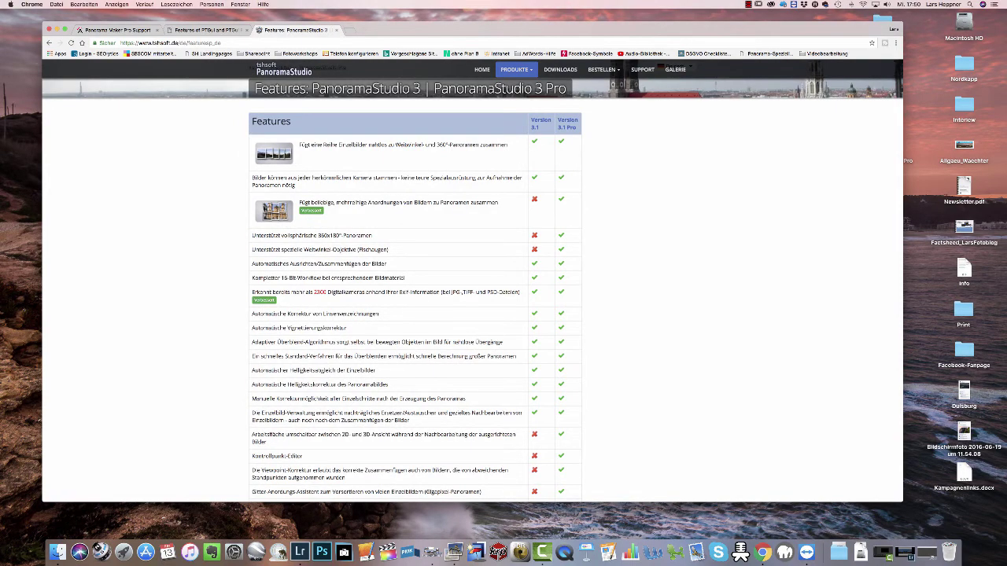
scroll(472, 299, down, 1)
scroll(472, 299, down, 4)
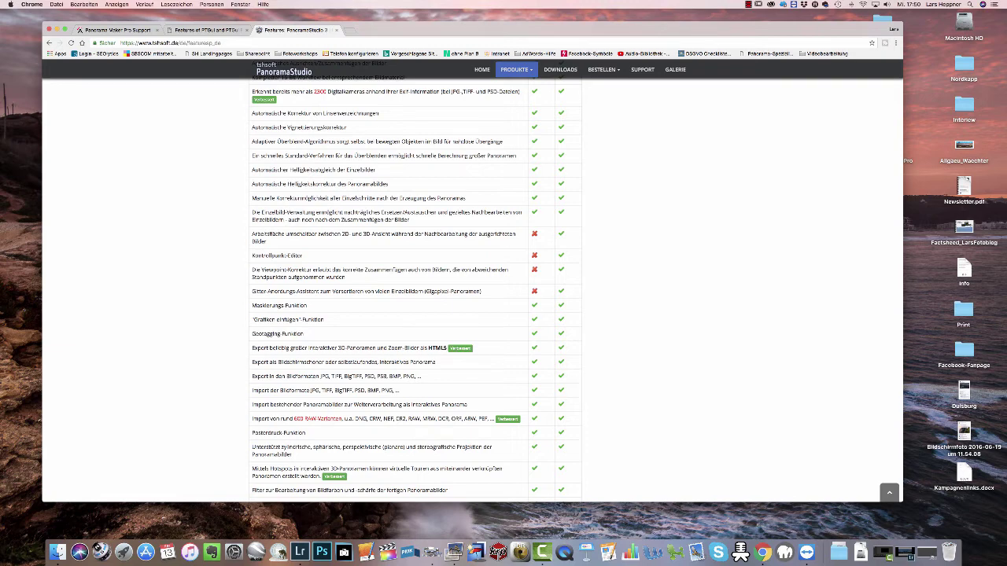
scroll(504, 283, down, 5)
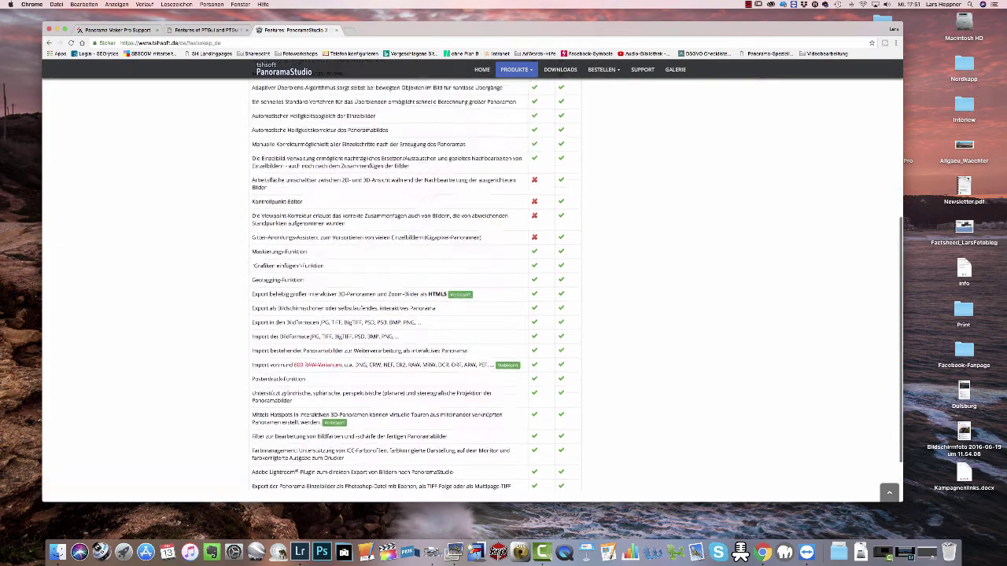
scroll(504, 283, up, 5)
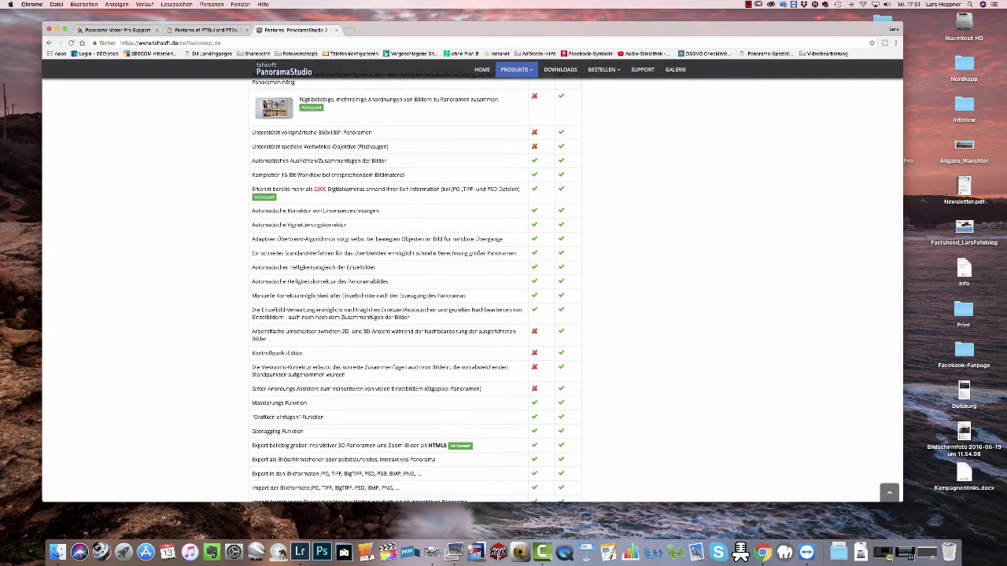
scroll(504, 283, up, 3)
scroll(504, 284, up, 2)
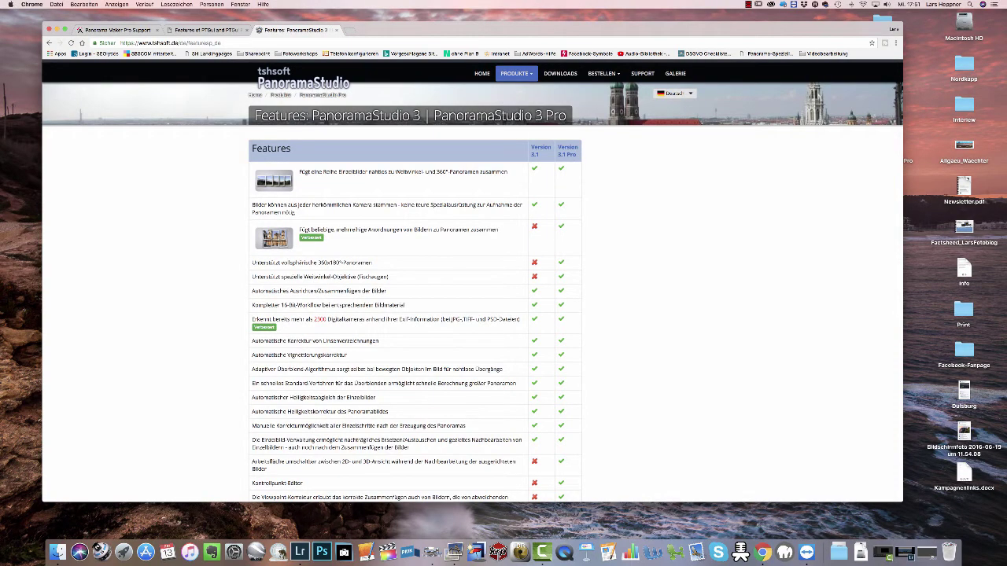
scroll(504, 283, down, 3)
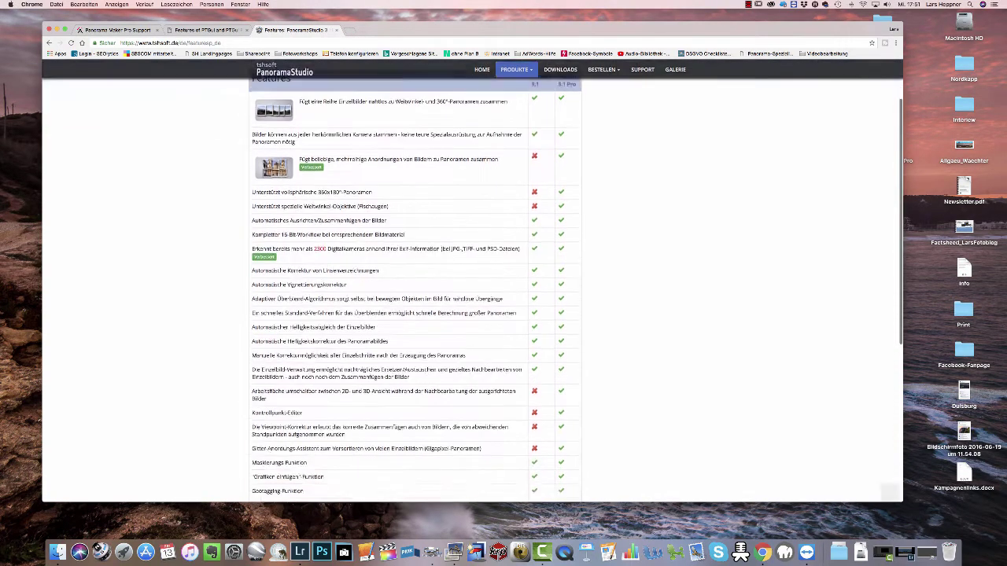
scroll(503, 284, up, 4)
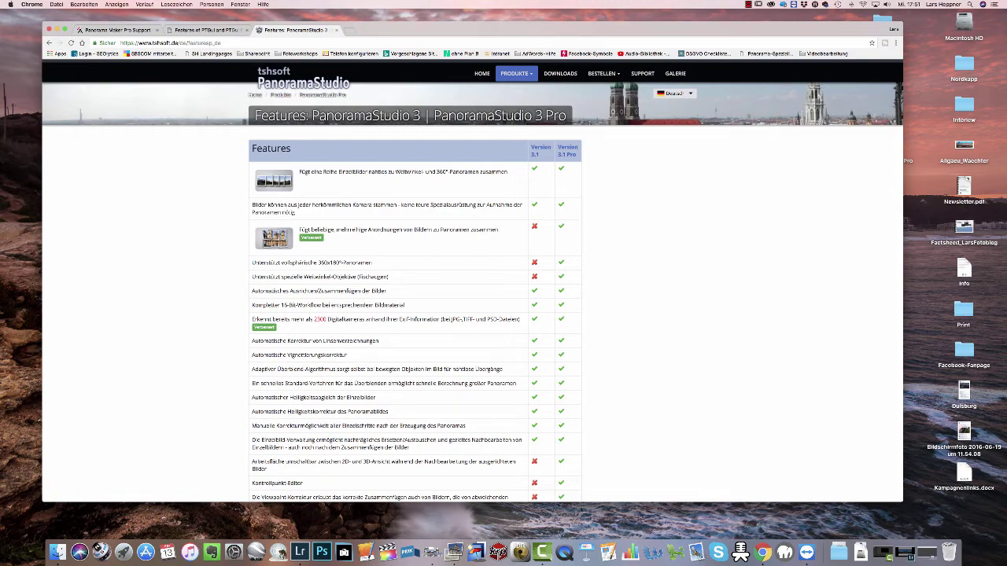
scroll(503, 315, down, 3)
scroll(504, 315, down, 2)
scroll(503, 315, up, 2)
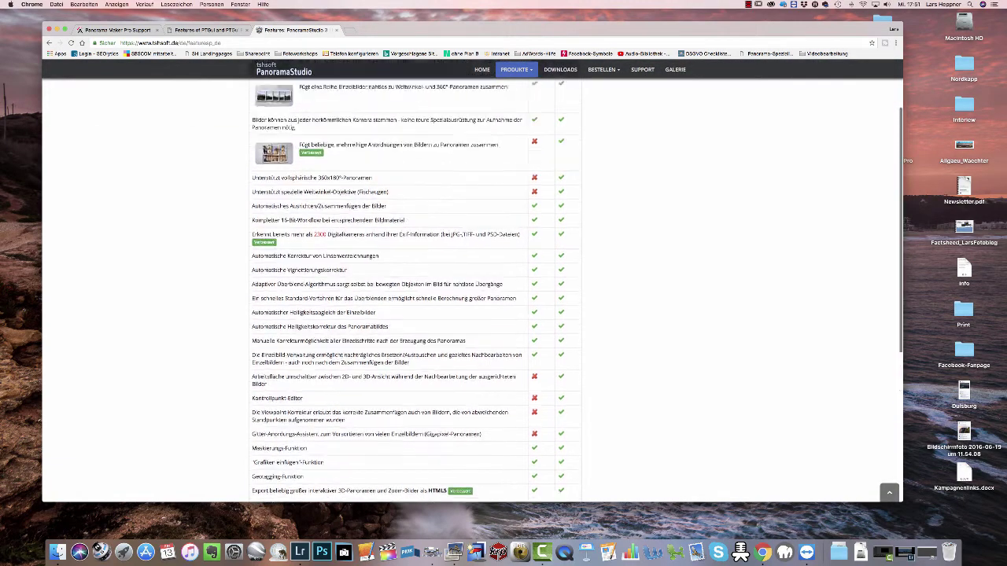
scroll(504, 314, up, 2)
scroll(504, 315, down, 2)
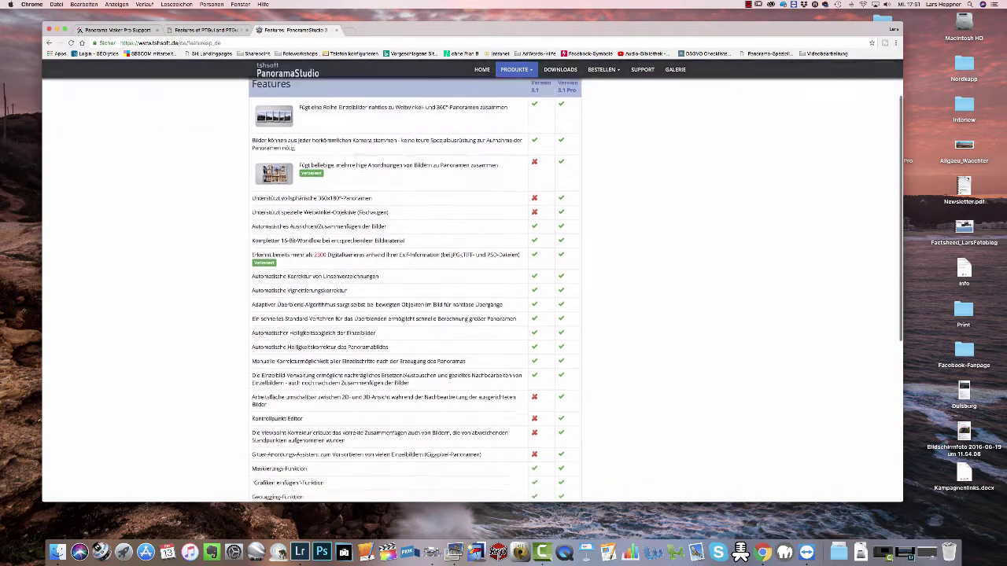
scroll(503, 315, down, 3)
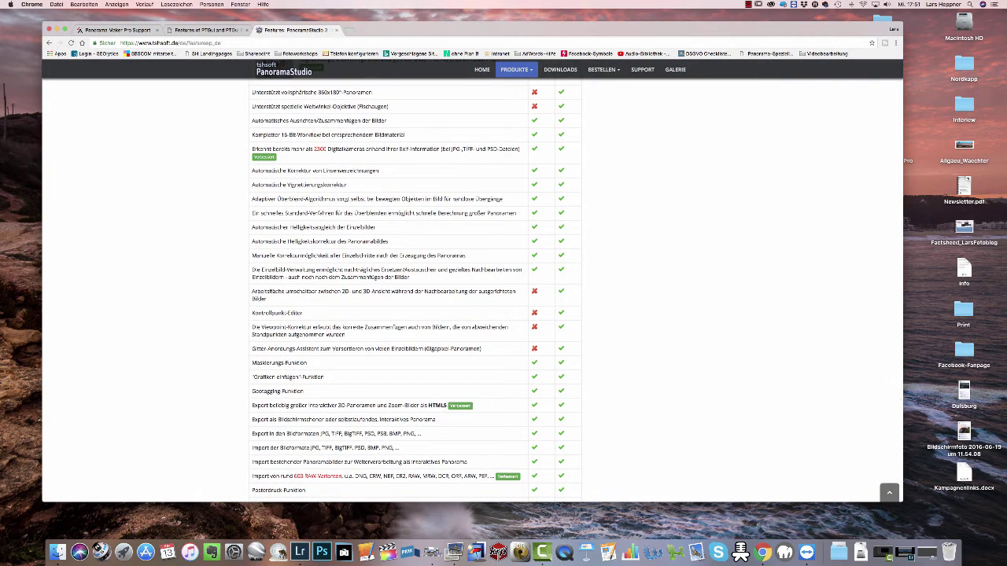
scroll(504, 315, down, 5)
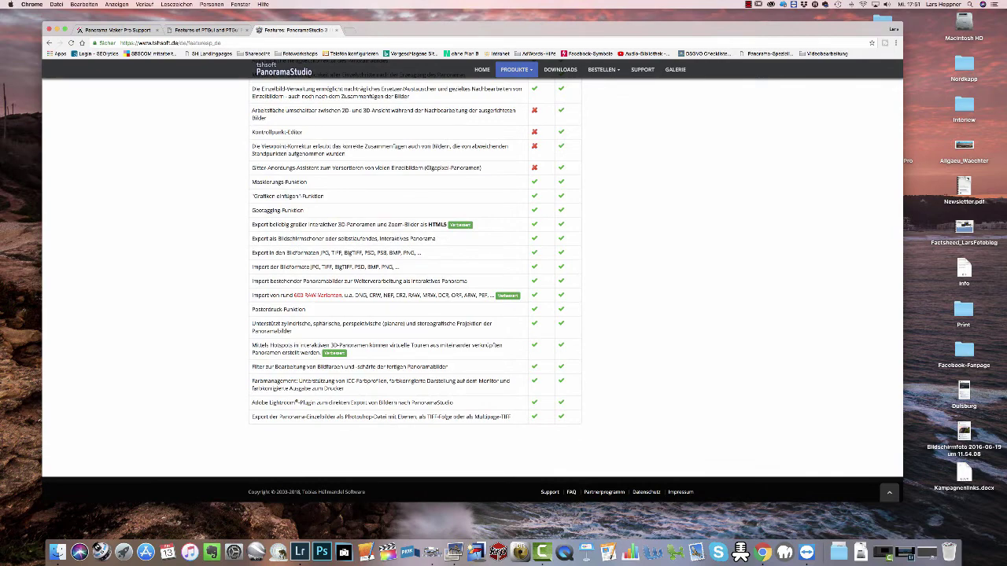
scroll(472, 292, up, 1)
scroll(472, 291, up, 2)
scroll(472, 291, up, 2)
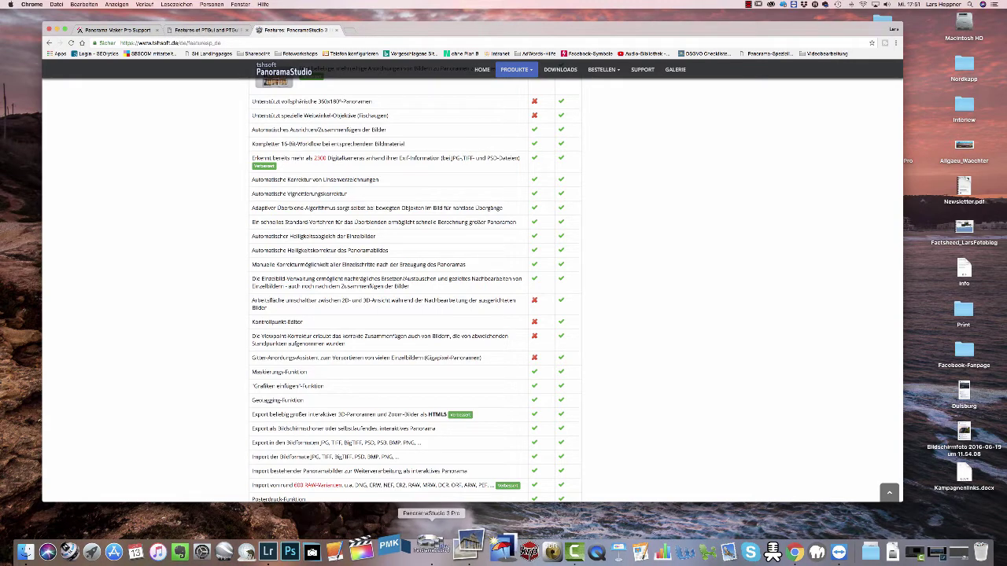
Import all 11 Antwerp market square night photos and review the full image strip.
click(425, 551)
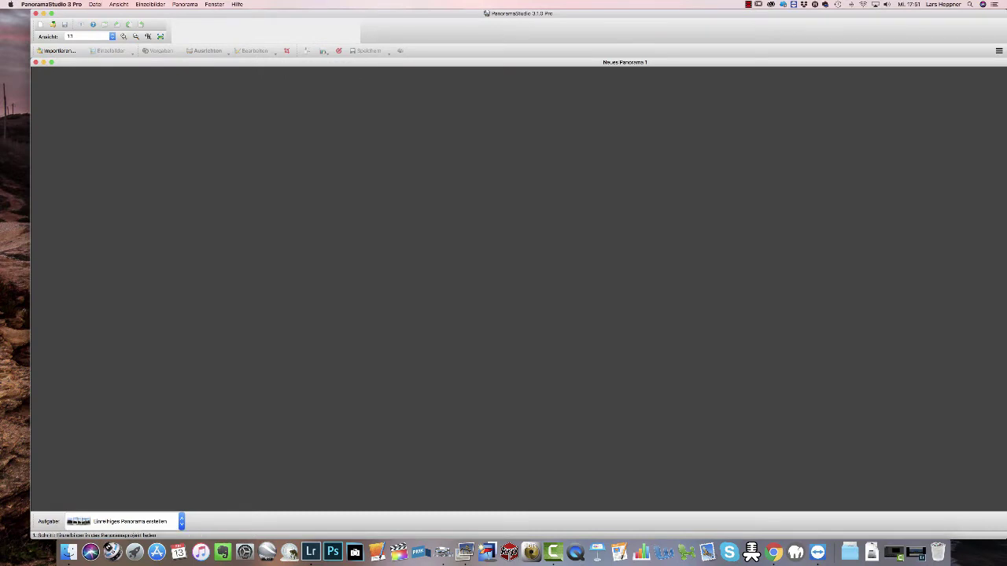
click(56, 51)
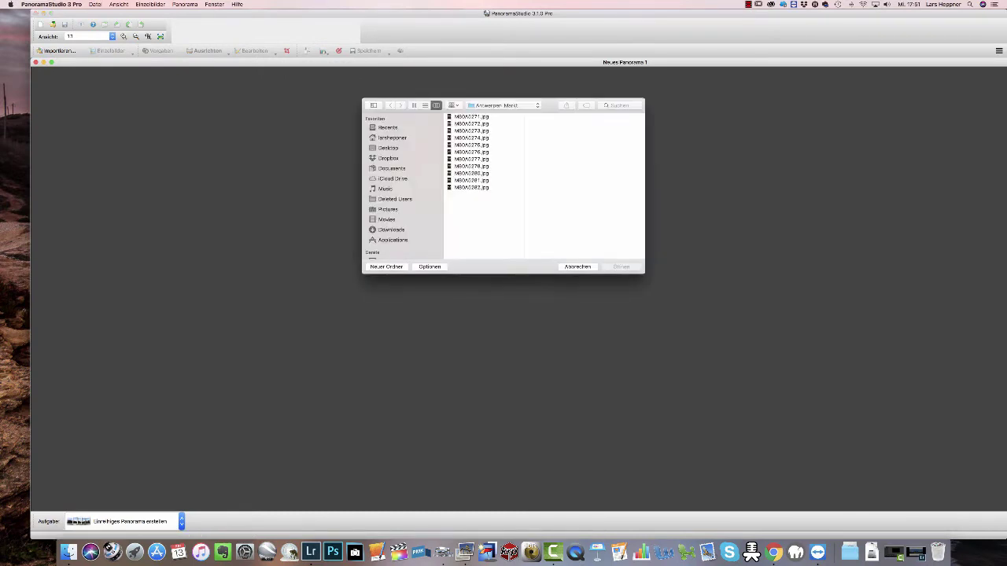
key(super+a)
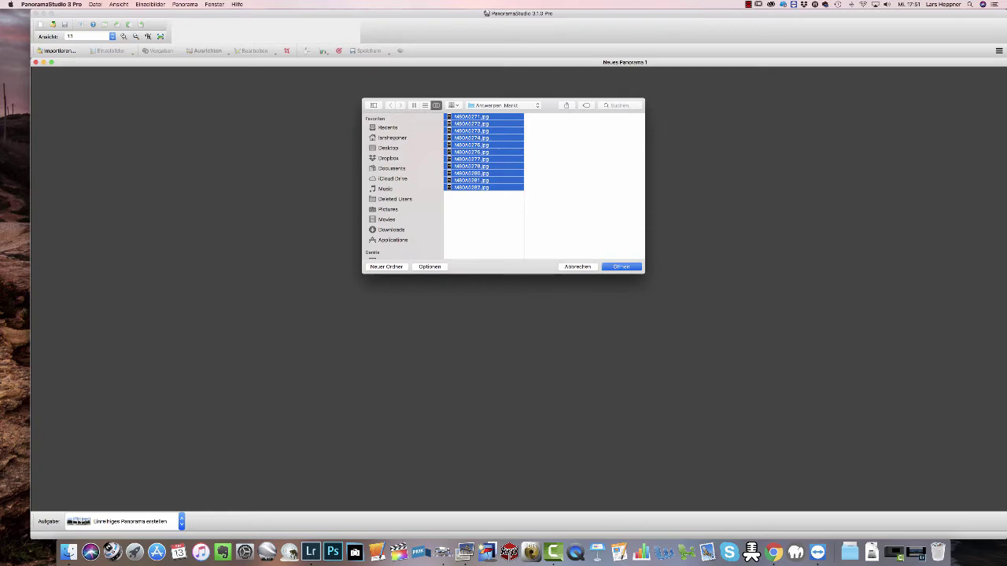
key(Return)
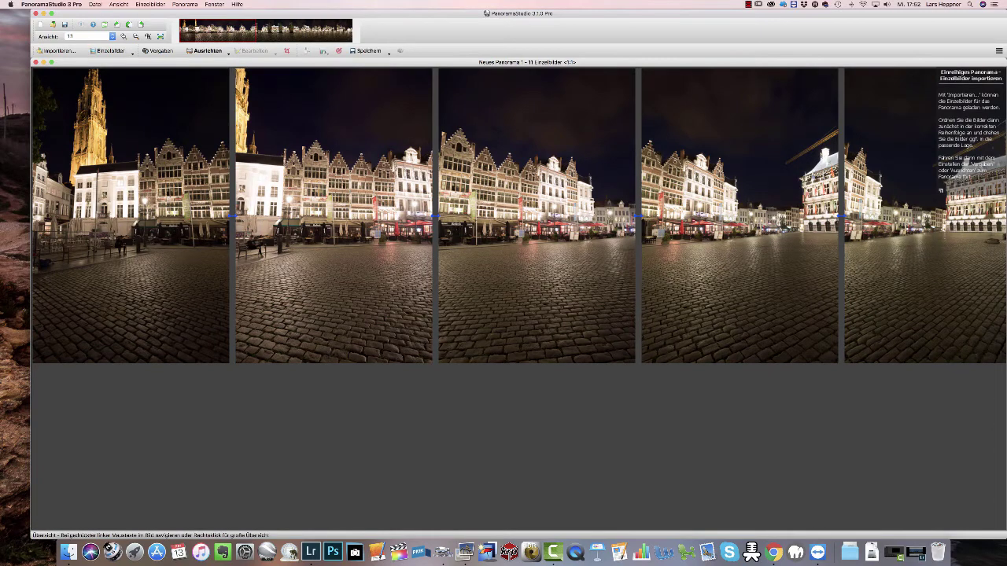
scroll(517, 216, right, 3)
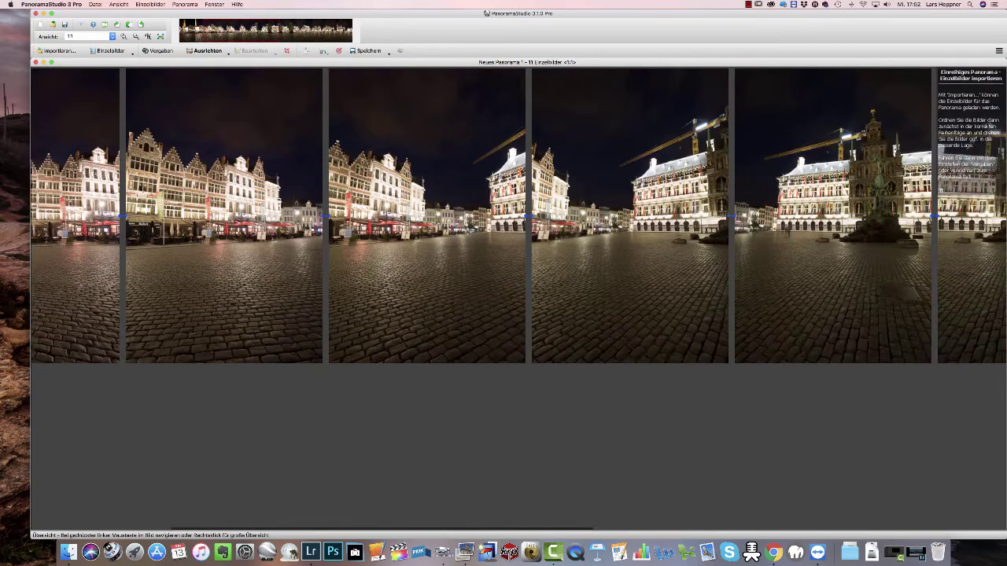
scroll(518, 216, right, 3)
scroll(518, 215, right, 3)
scroll(518, 216, right, 3)
scroll(518, 215, right, 2)
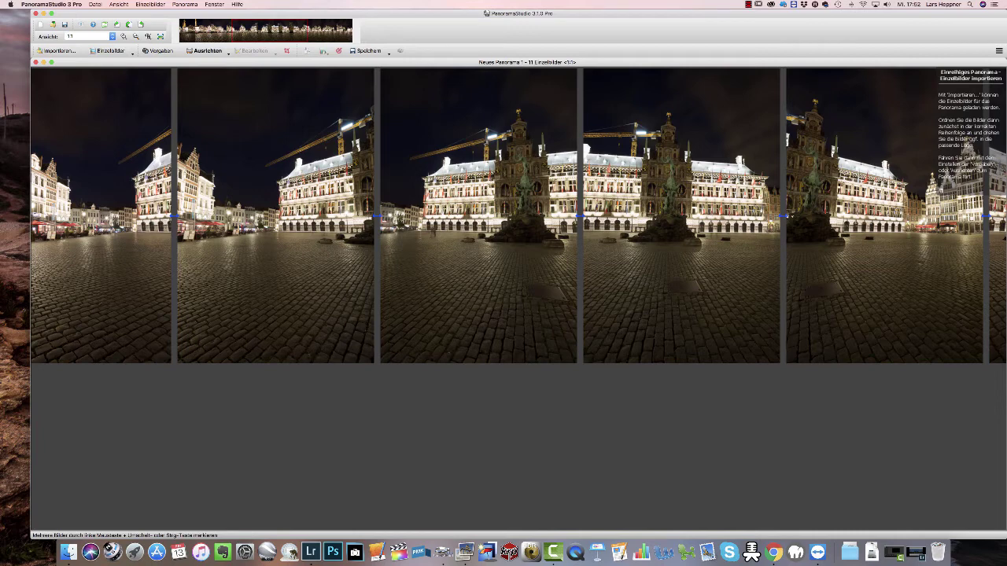
Stitch the Antwerp images as a partial panorama, then start a new project discarding it.
click(206, 50)
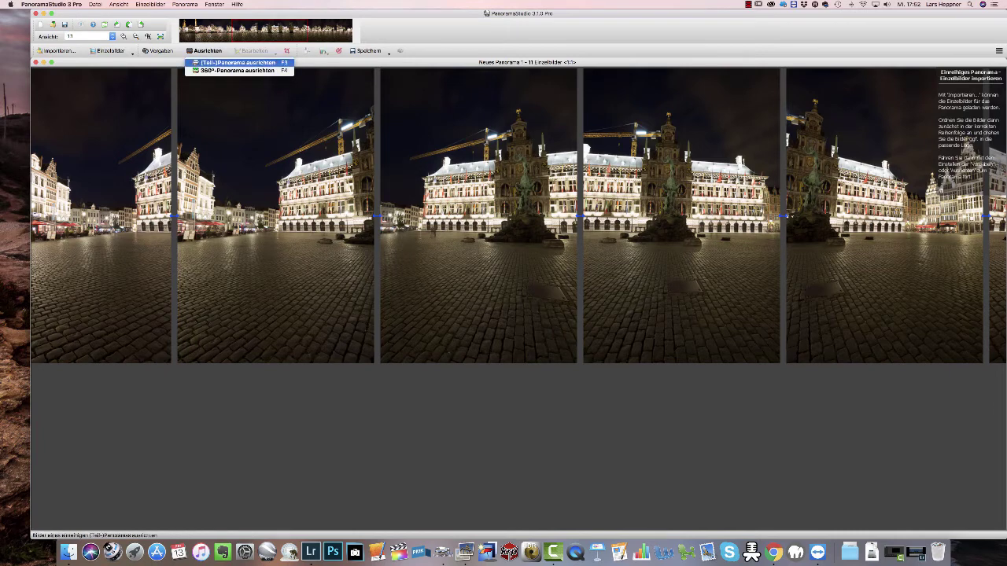
click(236, 64)
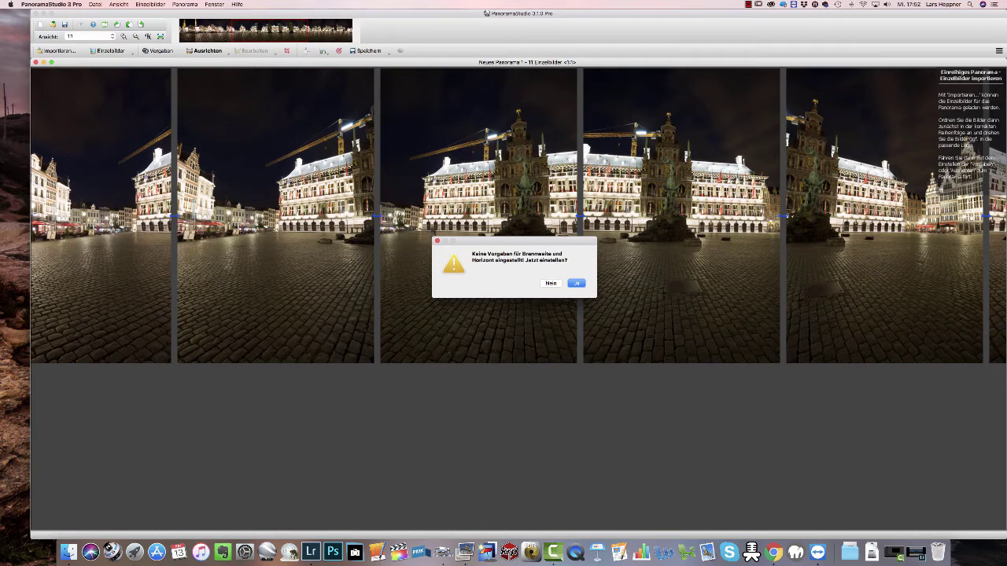
key(Return)
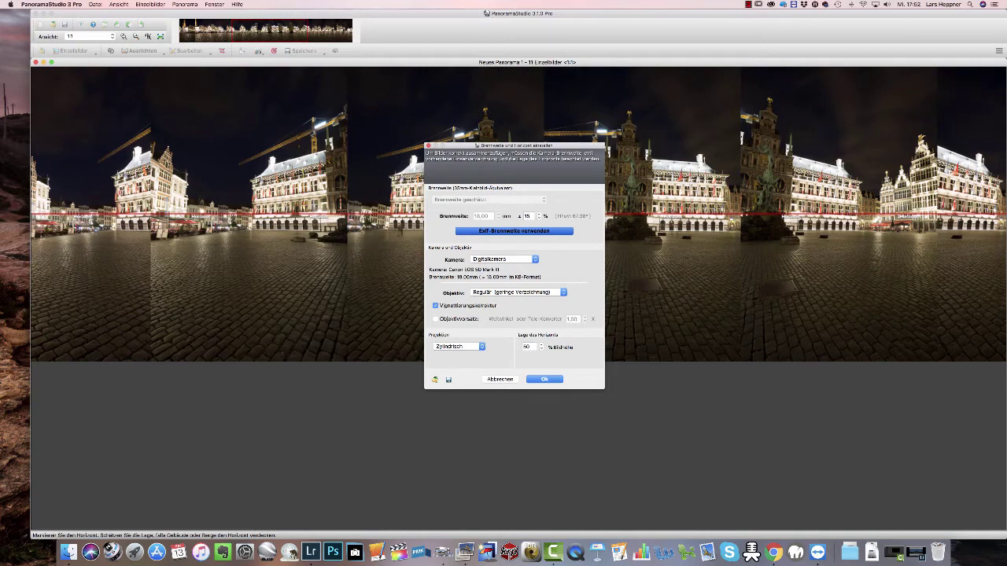
key(Return)
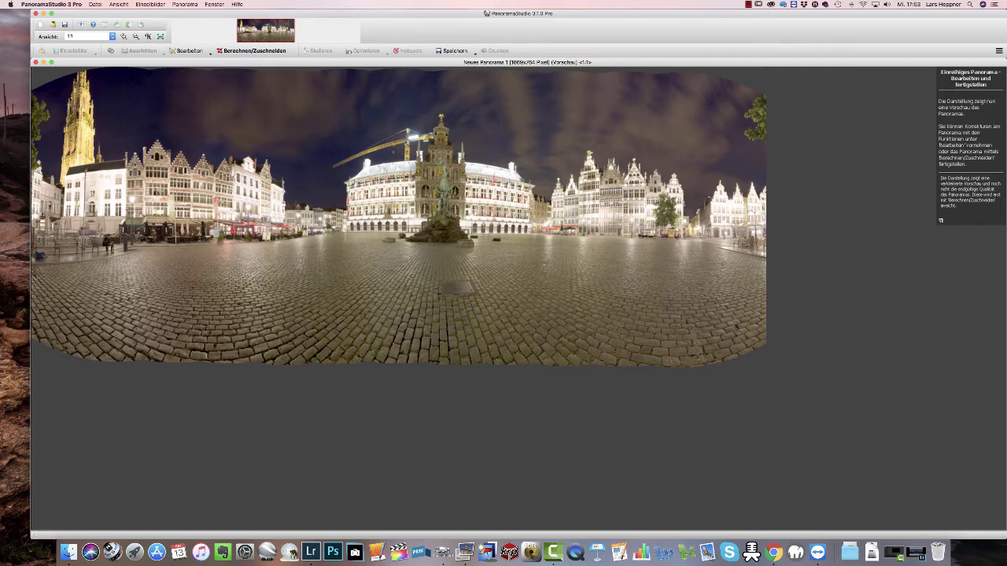
key(super+n)
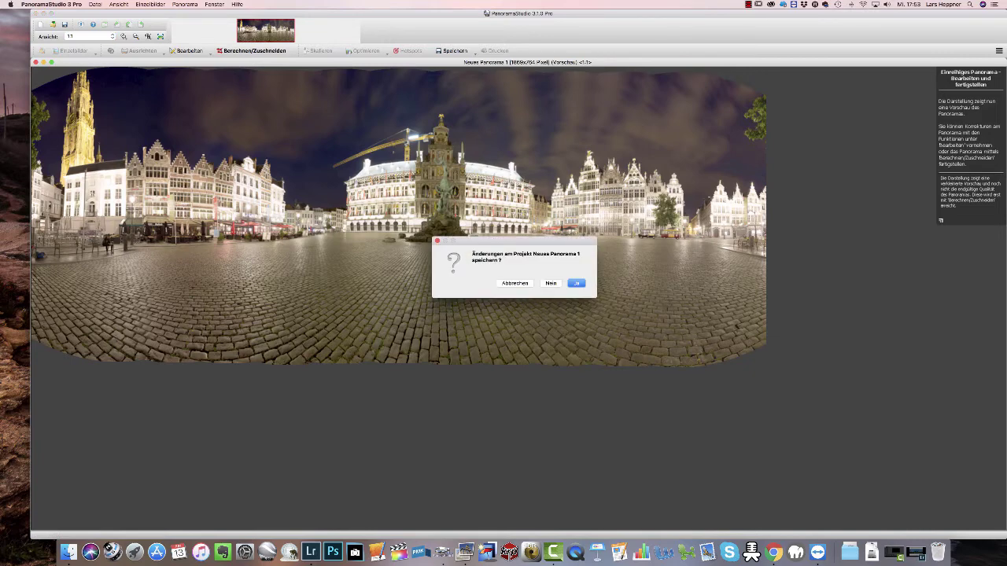
click(551, 283)
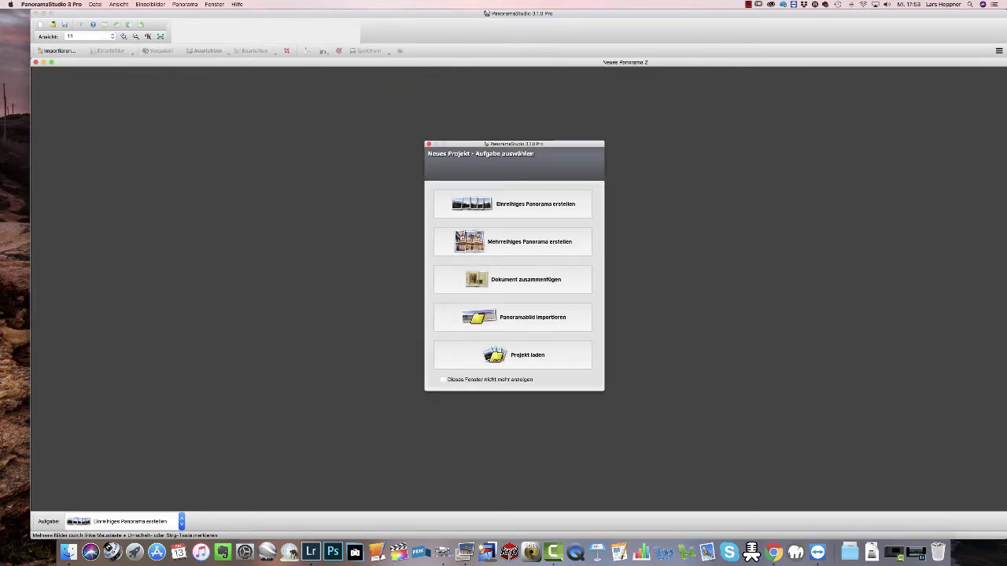
Create a single-row panorama from the four JPGs in Desktop/Panorama/LaPaDu.
click(512, 204)
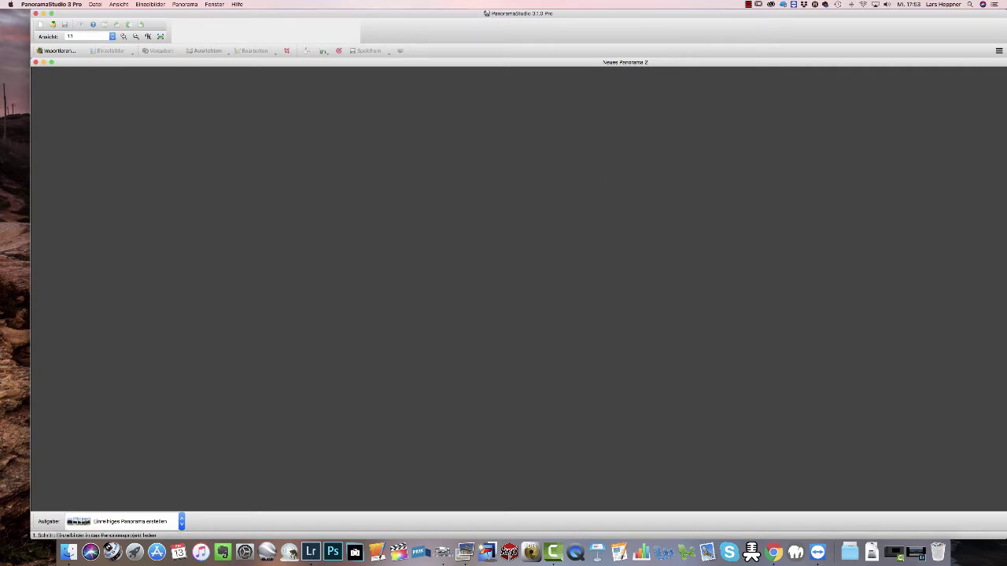
click(503, 105)
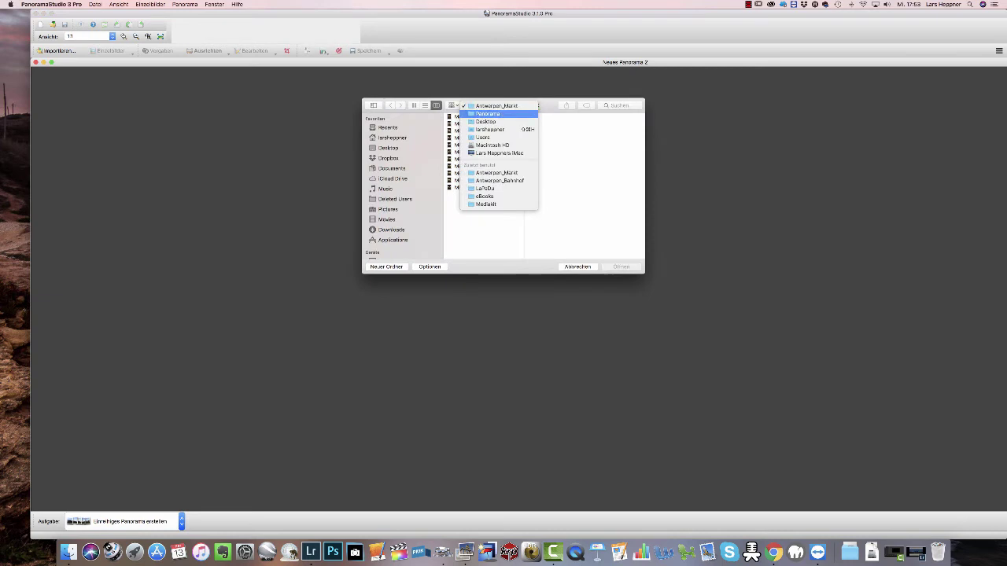
click(484, 112)
click(543, 130)
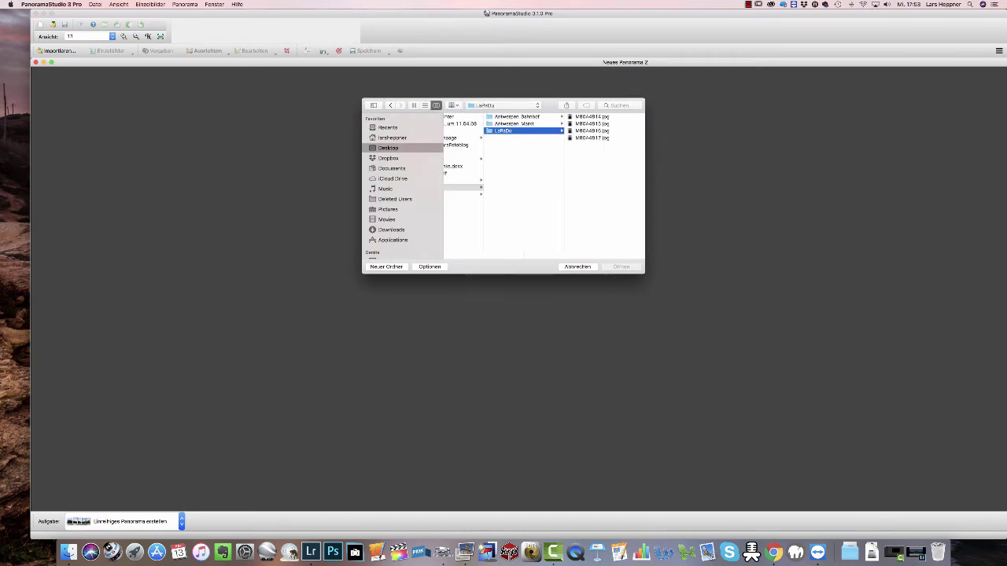
drag(590, 117, 590, 138)
click(633, 267)
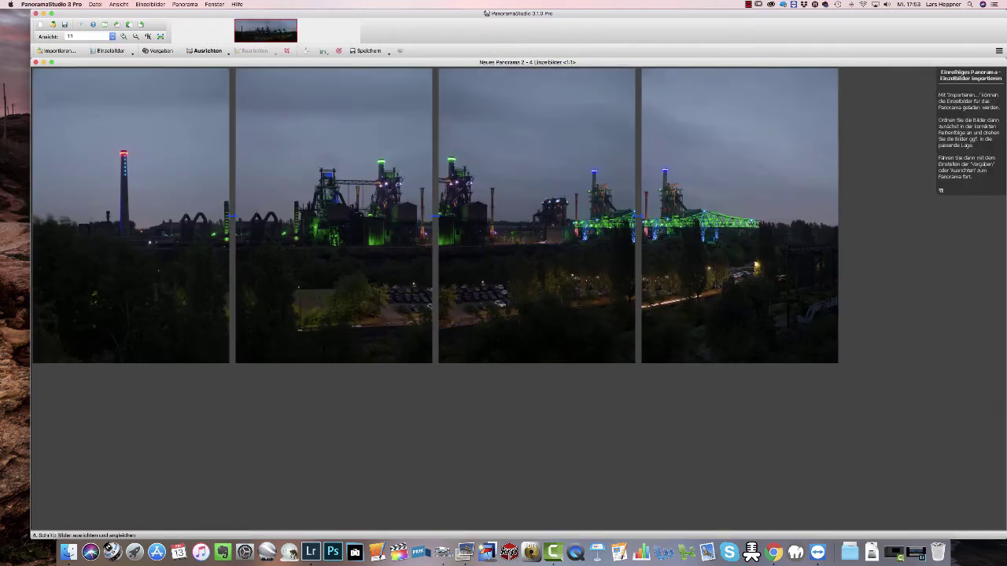
click(206, 50)
Stitch the Duisburg steelworks images as a partial panorama, then quit PanoramaStudio without saving.
click(228, 63)
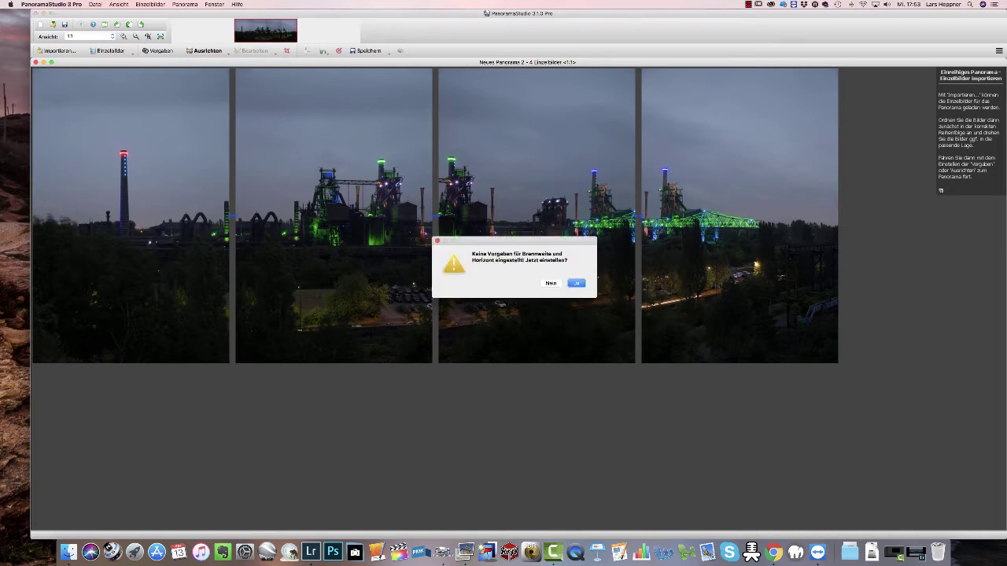
key(Return)
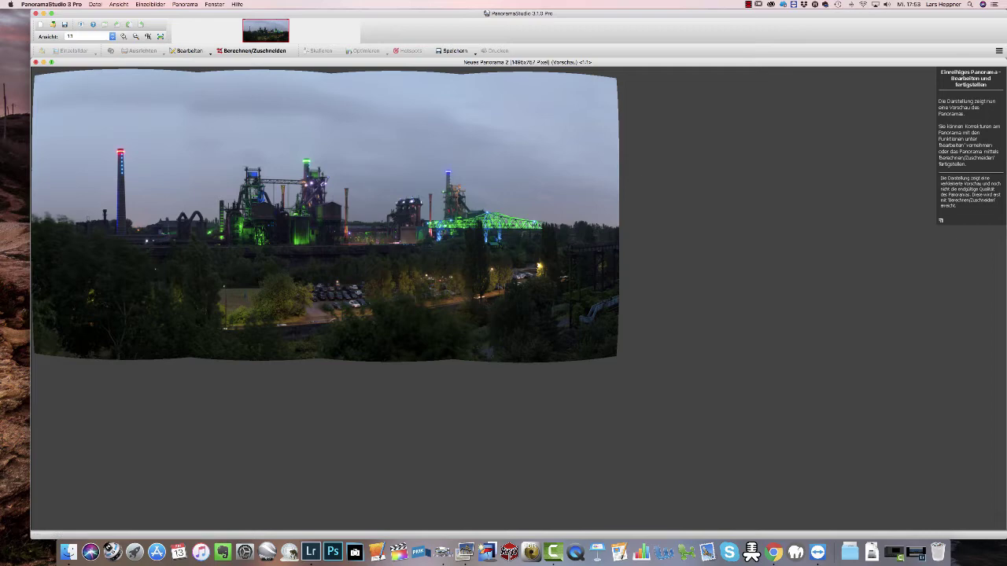
key(super+w)
key(Return)
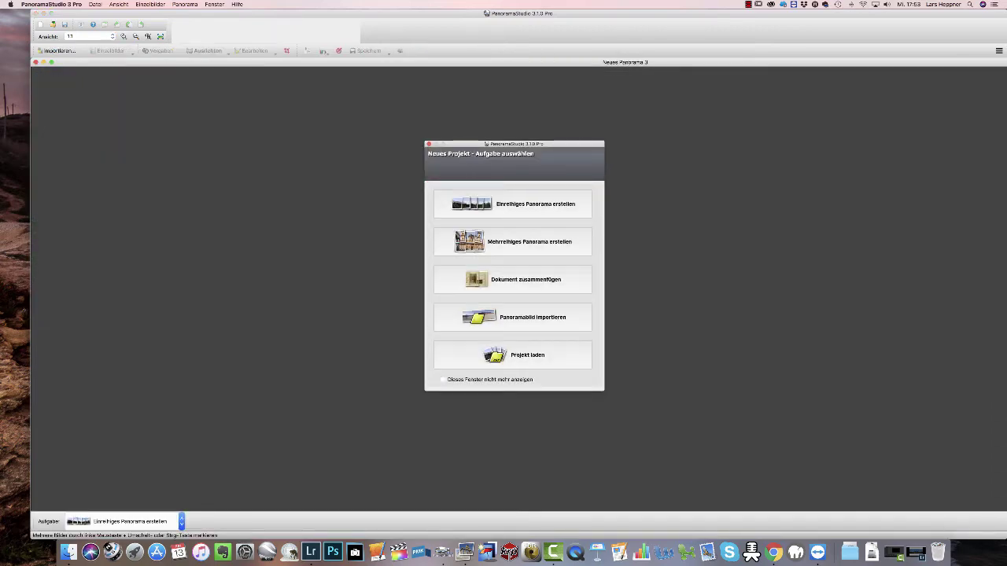
key(Escape)
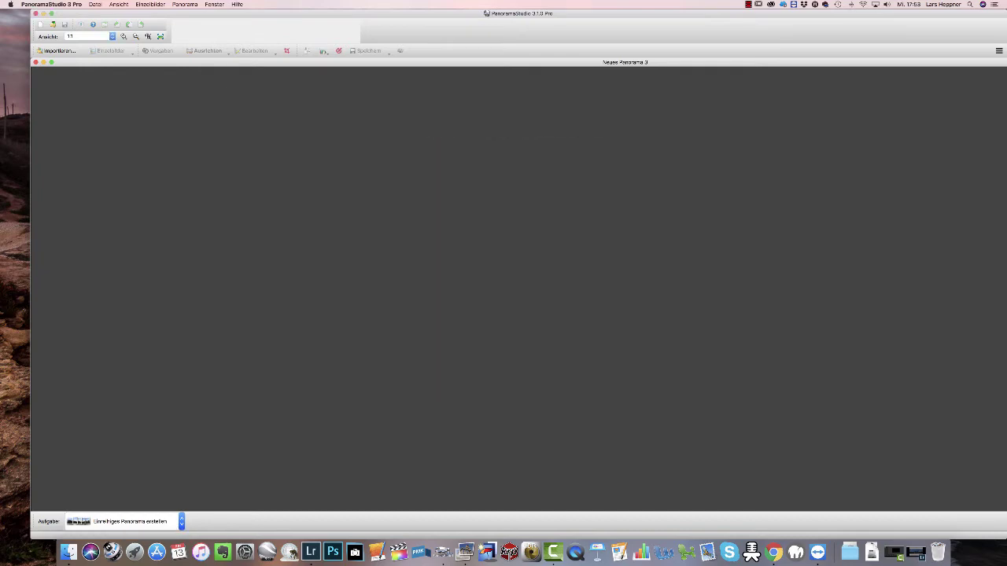
key(super+q)
click(465, 543)
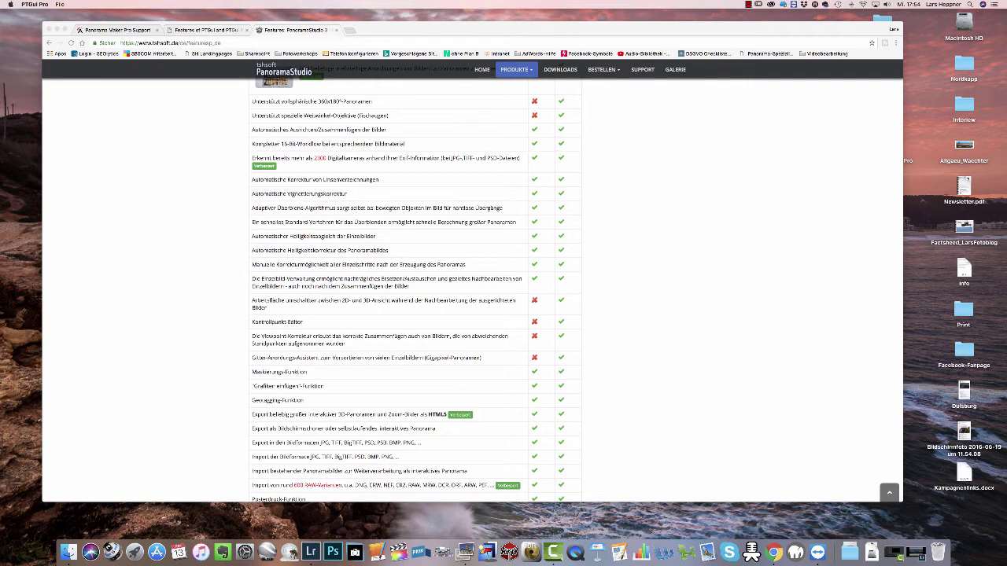
Compare the PTGui features page against the PanoramaStudio 3 features tab in Chrome.
click(206, 30)
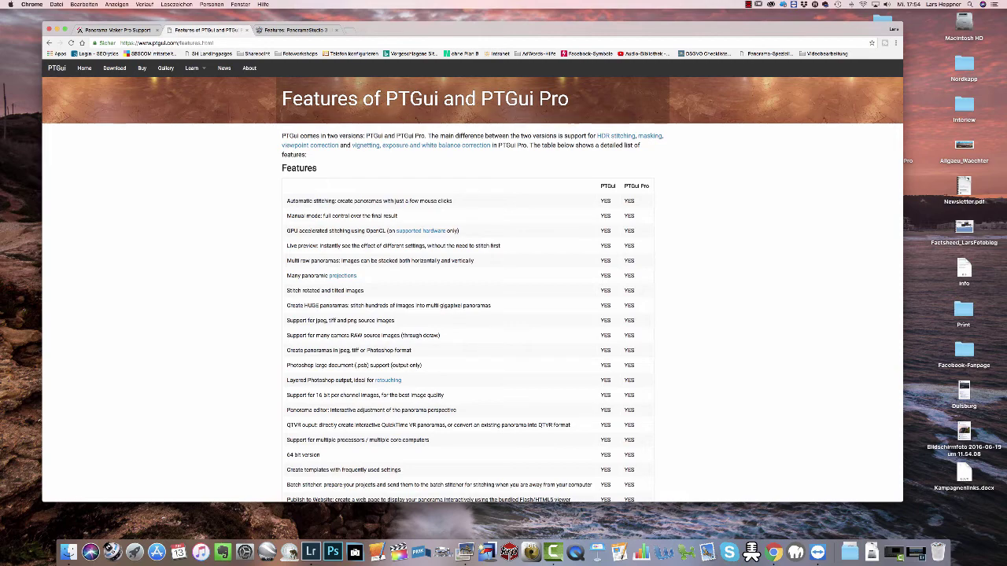
scroll(472, 289, down, 2)
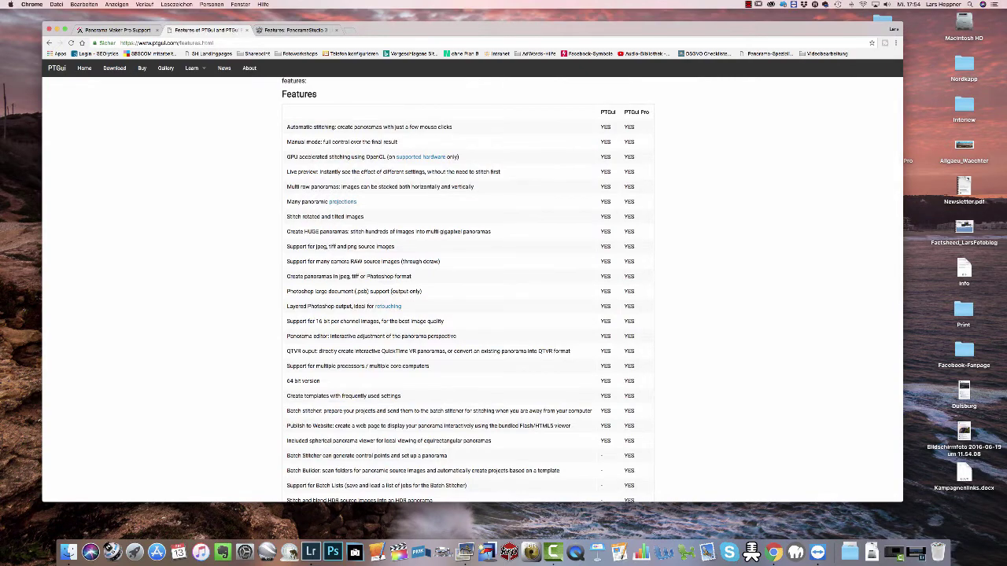
scroll(472, 289, down, 1)
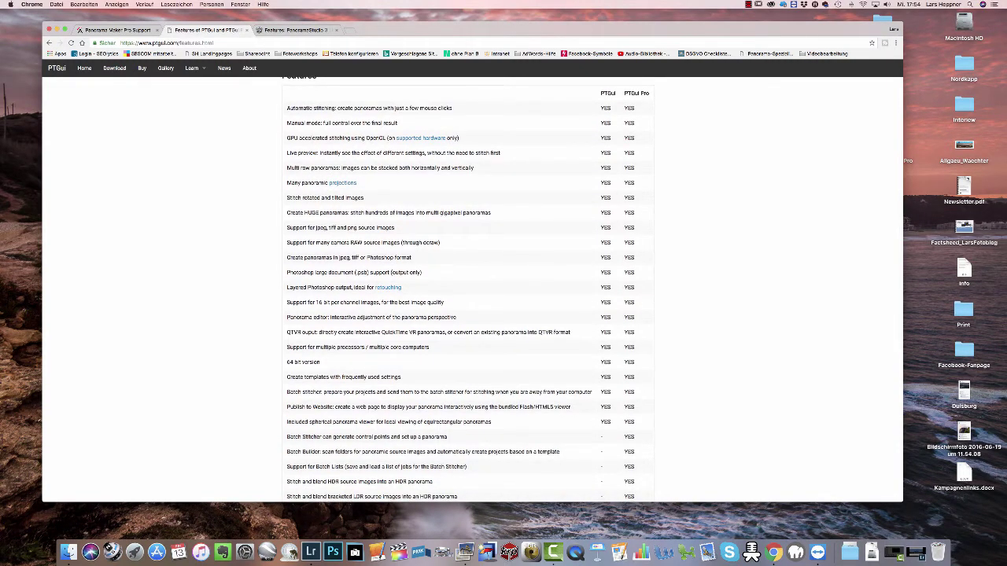
click(295, 29)
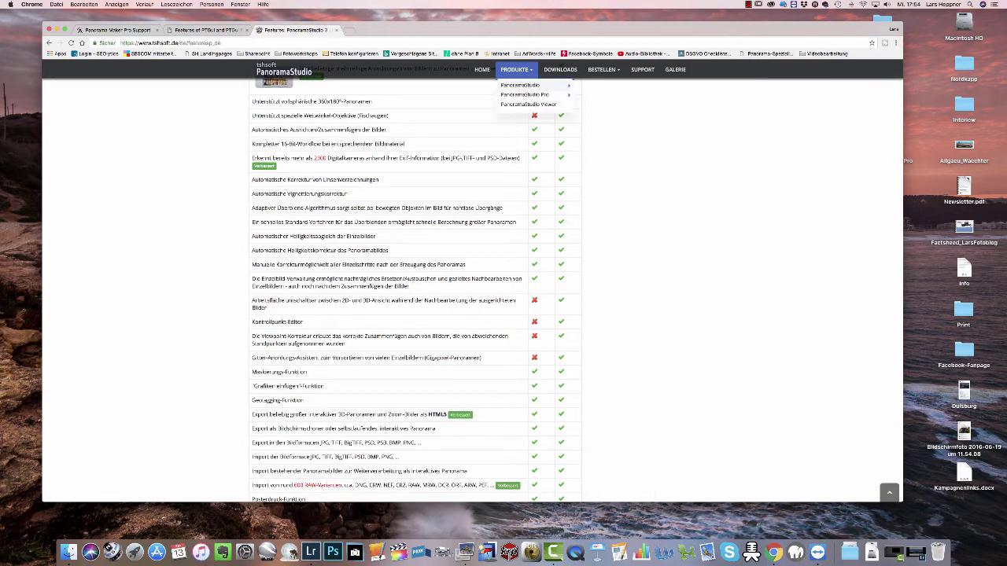
scroll(504, 283, up, 5)
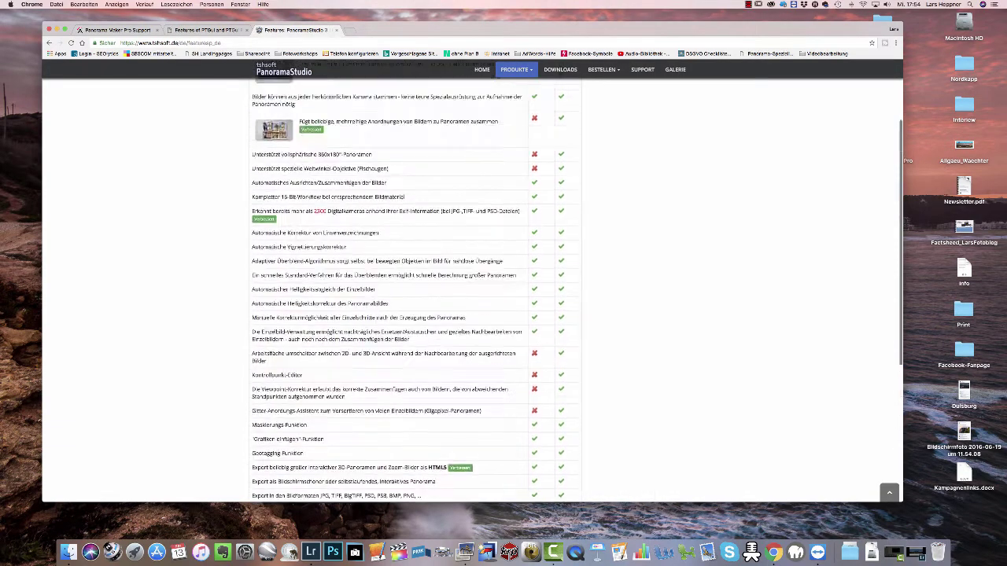
click(205, 30)
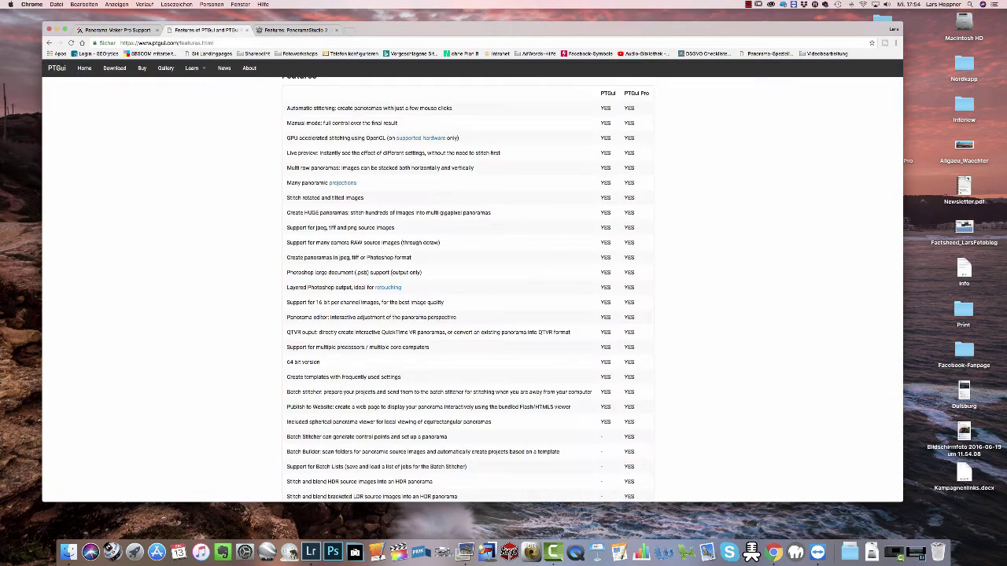
scroll(472, 283, up, 3)
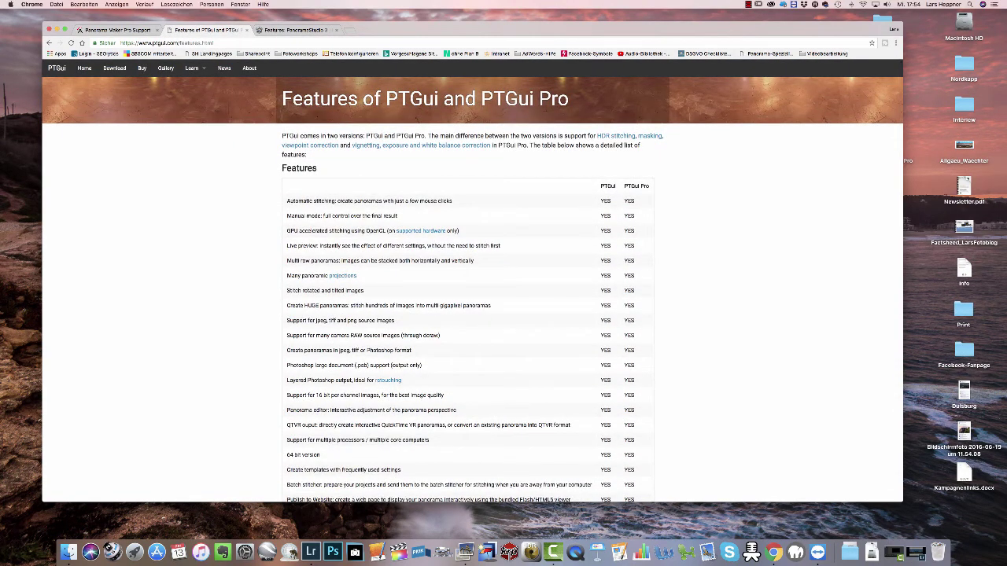
Read the PTGui vs PTGui Pro table down to the System Requirements section.
scroll(503, 283, down, 1)
scroll(504, 284, down, 2)
scroll(504, 284, down, 1)
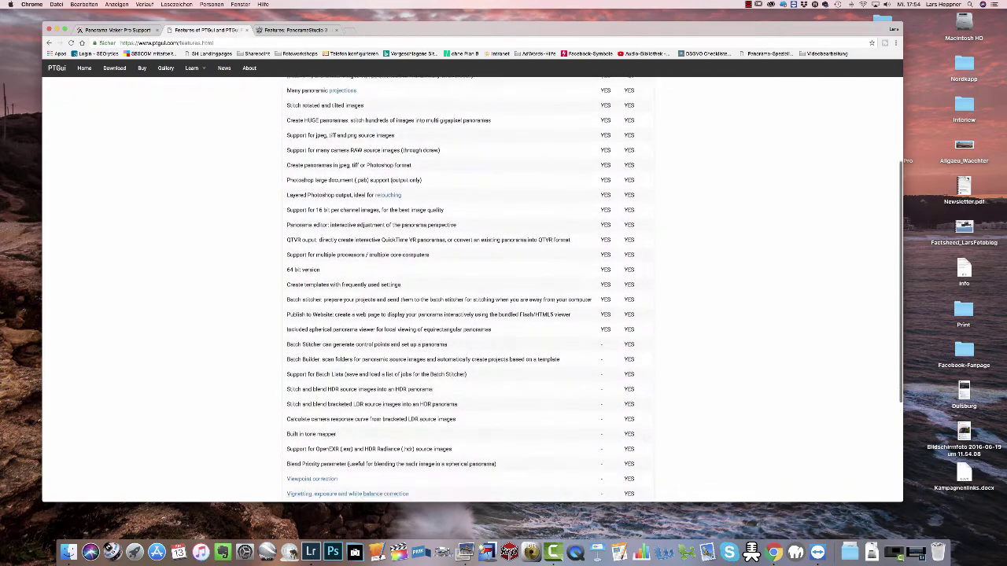
scroll(503, 283, down, 1)
scroll(472, 291, up, 2)
scroll(472, 292, down, 1)
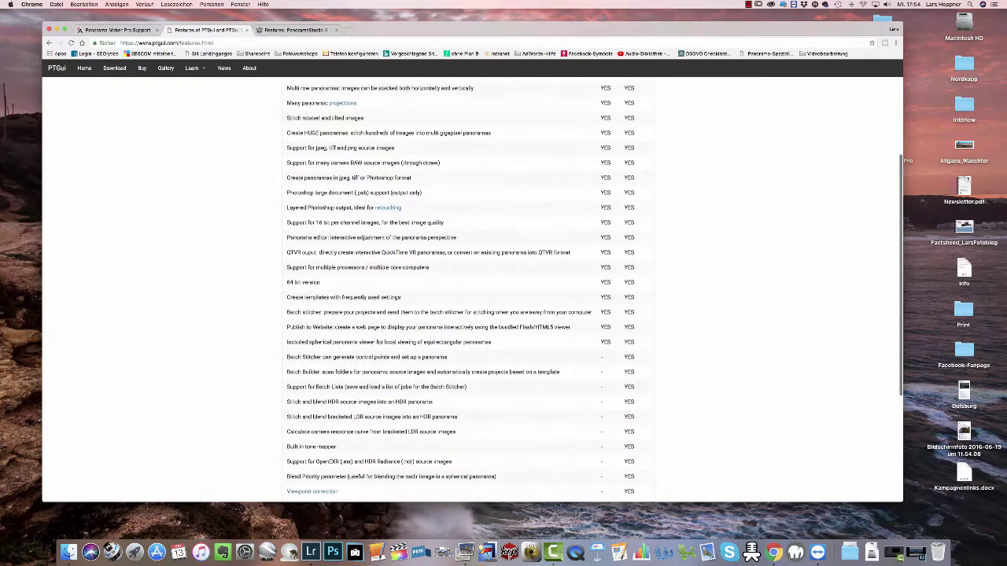
scroll(472, 291, down, 2)
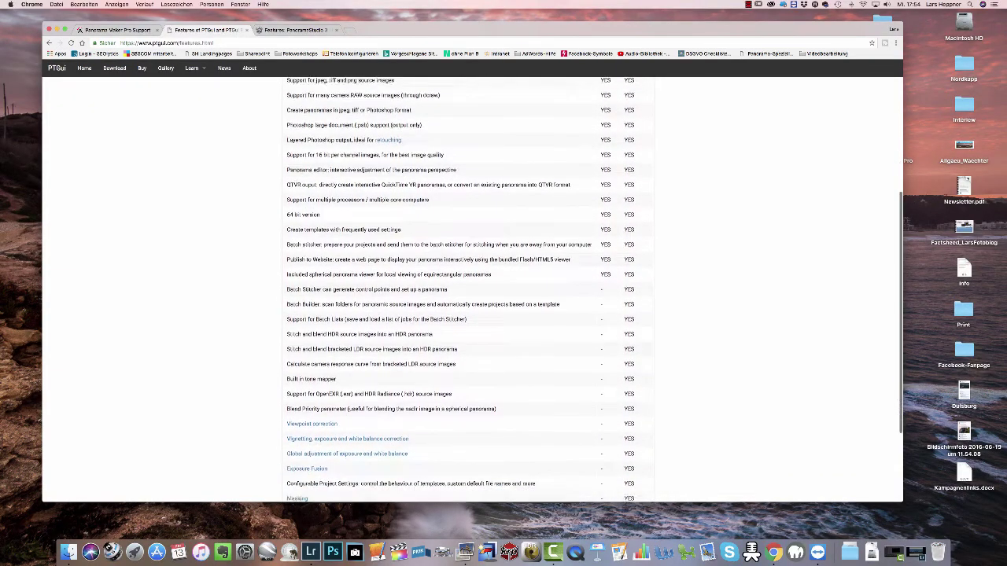
scroll(472, 291, down, 2)
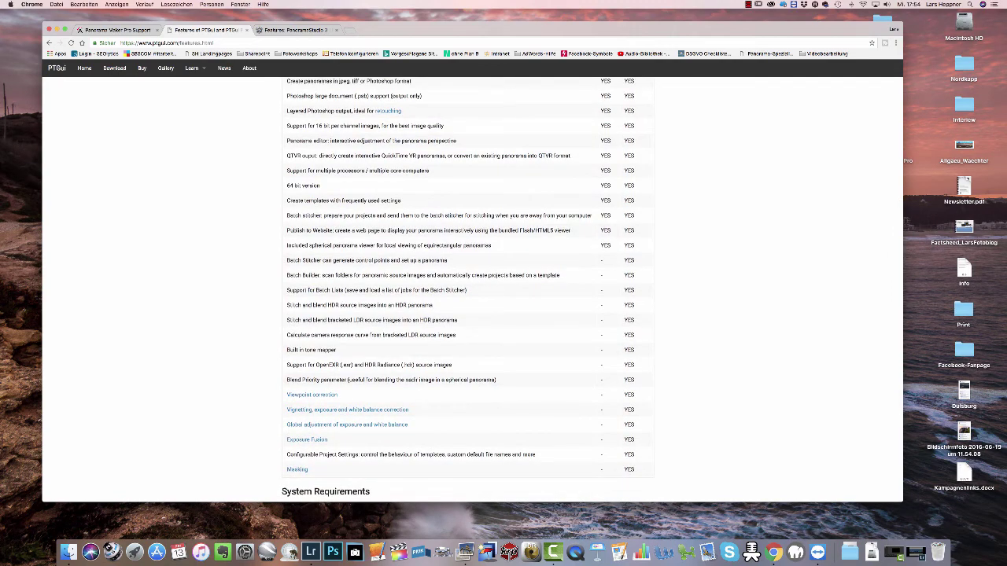
scroll(472, 292, up, 2)
scroll(472, 291, up, 2)
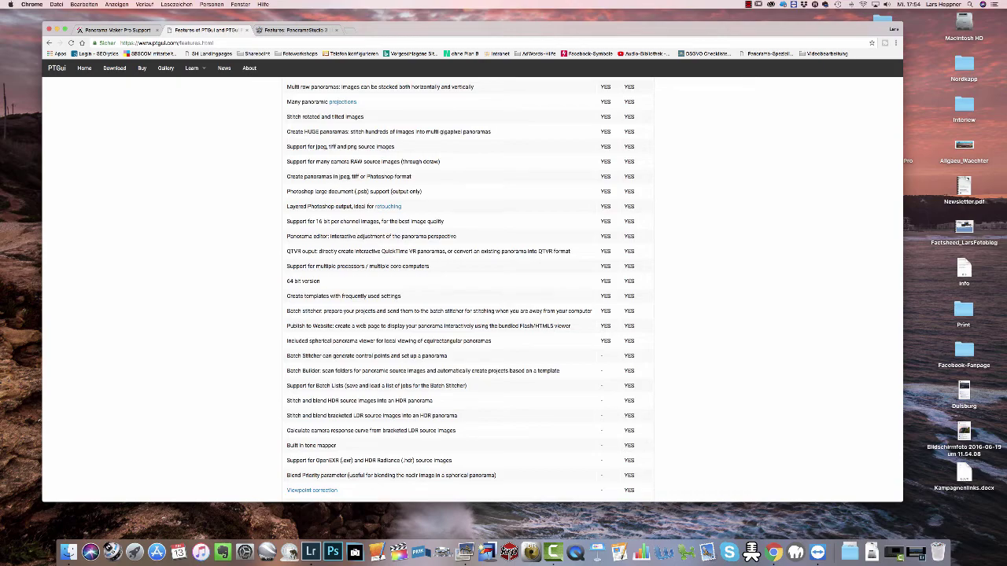
scroll(472, 291, up, 2)
scroll(472, 291, up, 2)
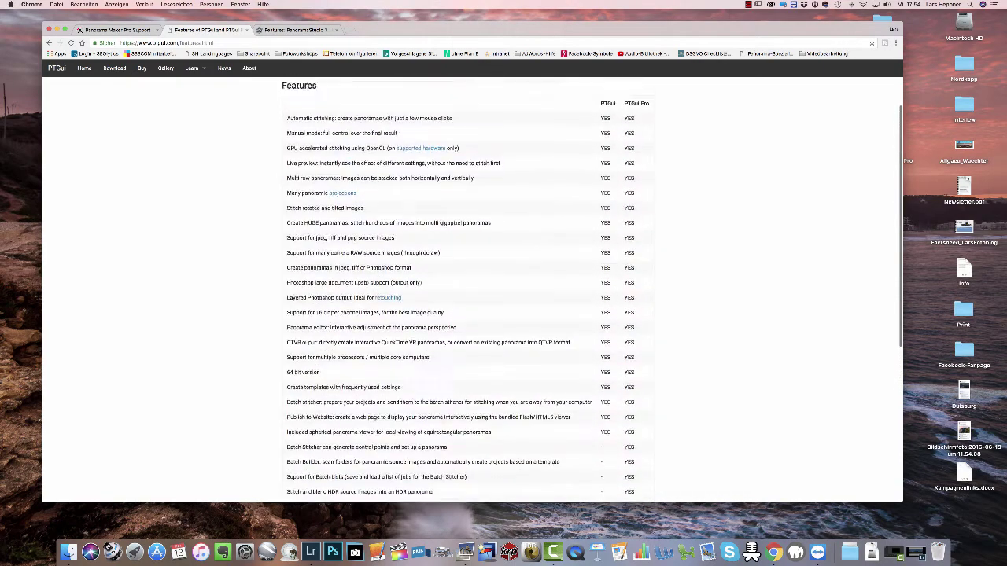
scroll(472, 291, up, 3)
scroll(472, 291, down, 3)
scroll(472, 291, down, 4)
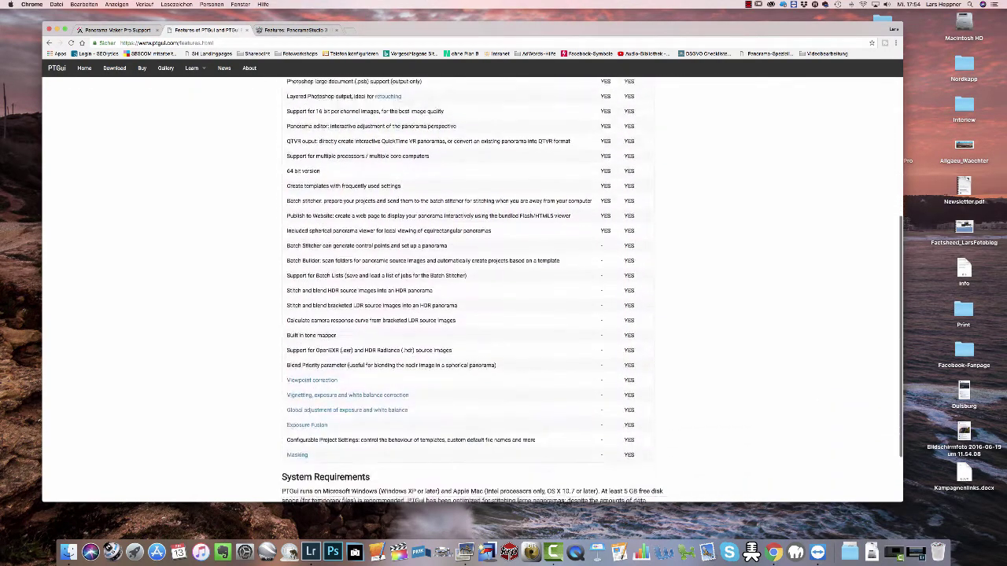
scroll(472, 292, down, 3)
scroll(472, 291, down, 2)
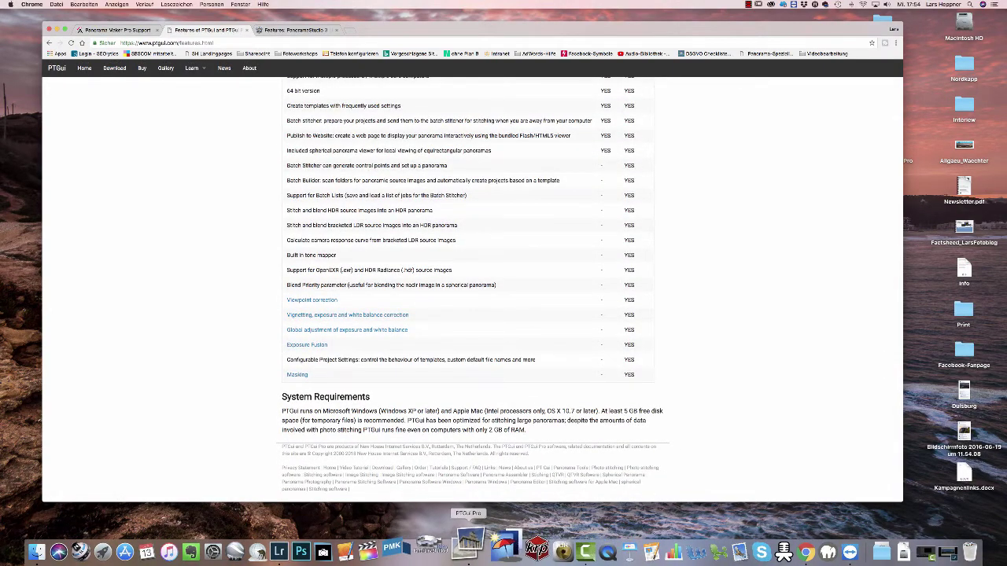
click(466, 541)
Preview the Panorama/LaPaDu images in the Open dialog, cancel, and start a new untitled project.
click(35, 4)
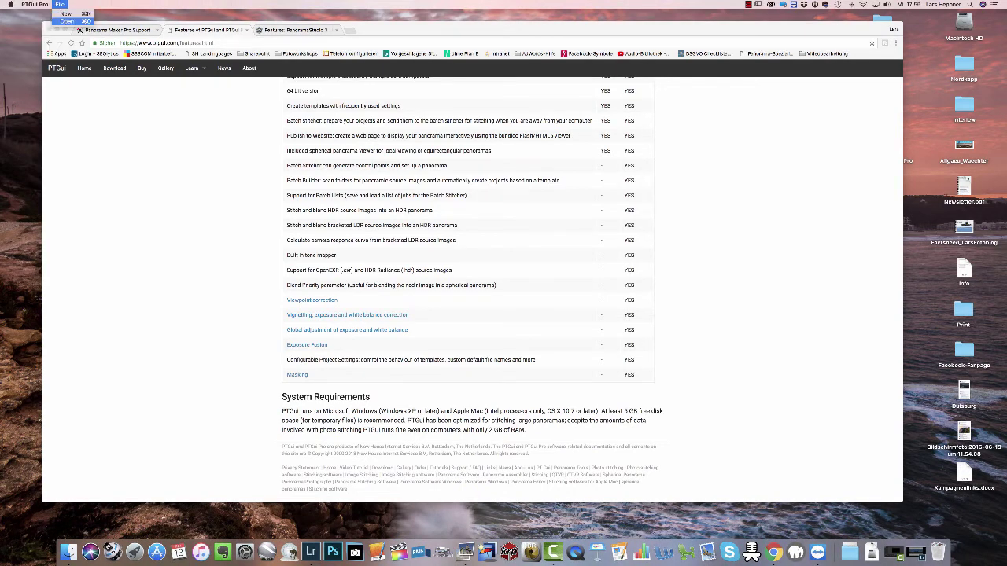
click(67, 21)
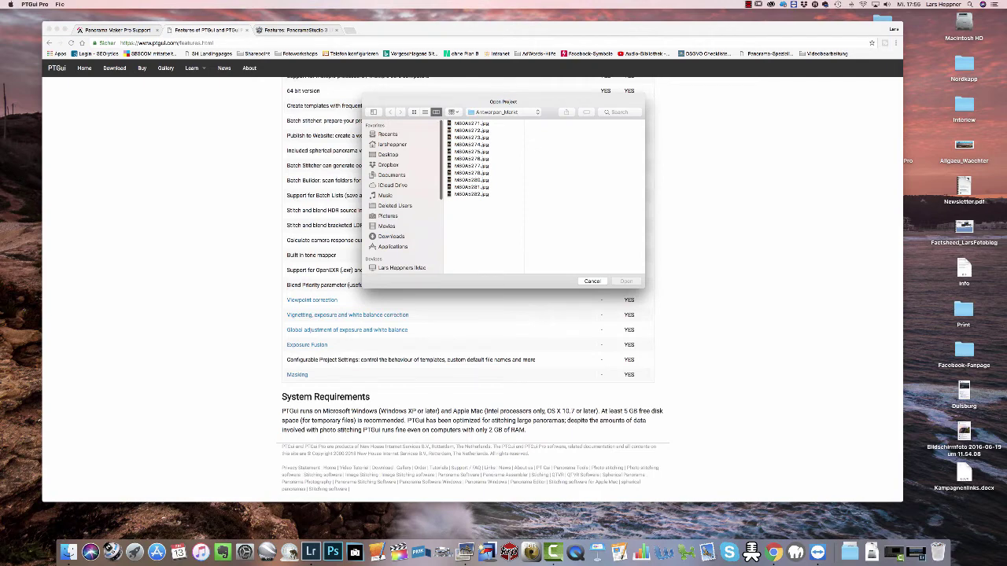
click(504, 112)
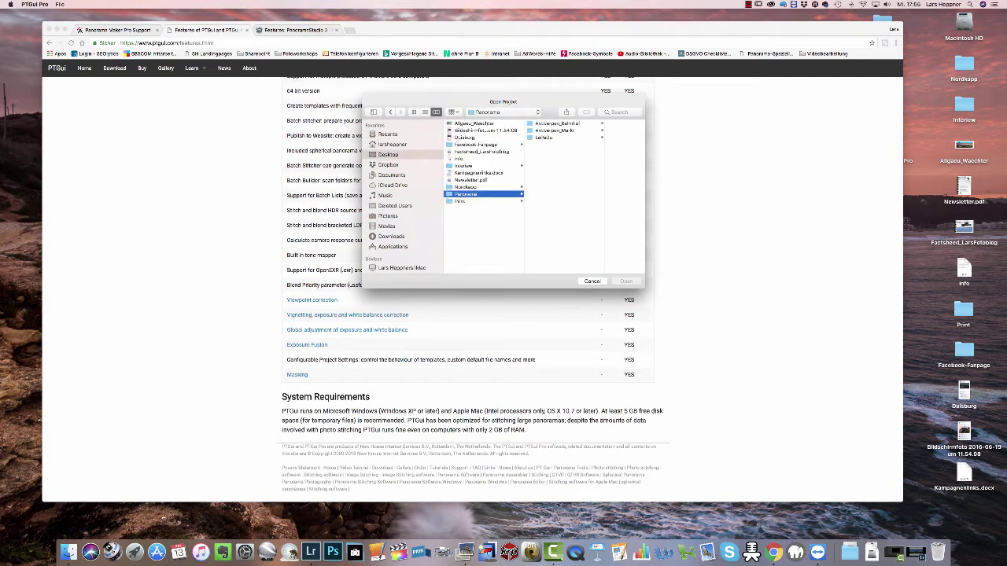
key(Right)
key(Down)
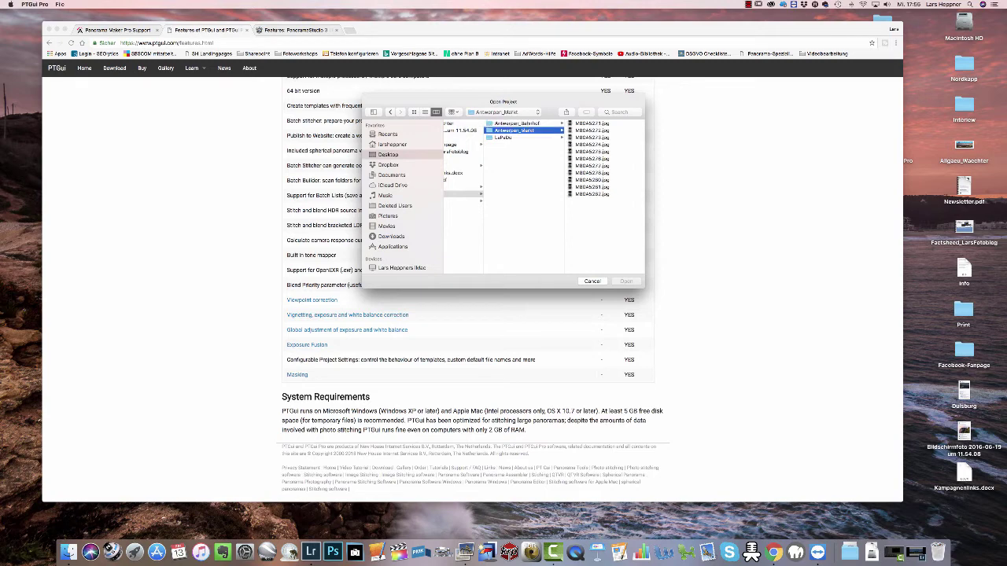
key(Down)
key(Right)
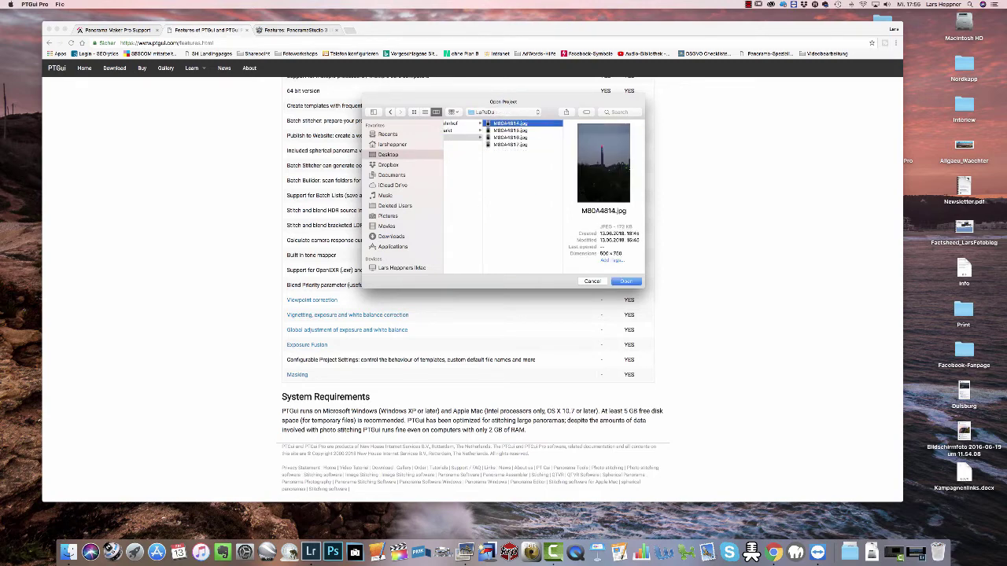
key(Down)
key(Down)
key(Up)
key(Up)
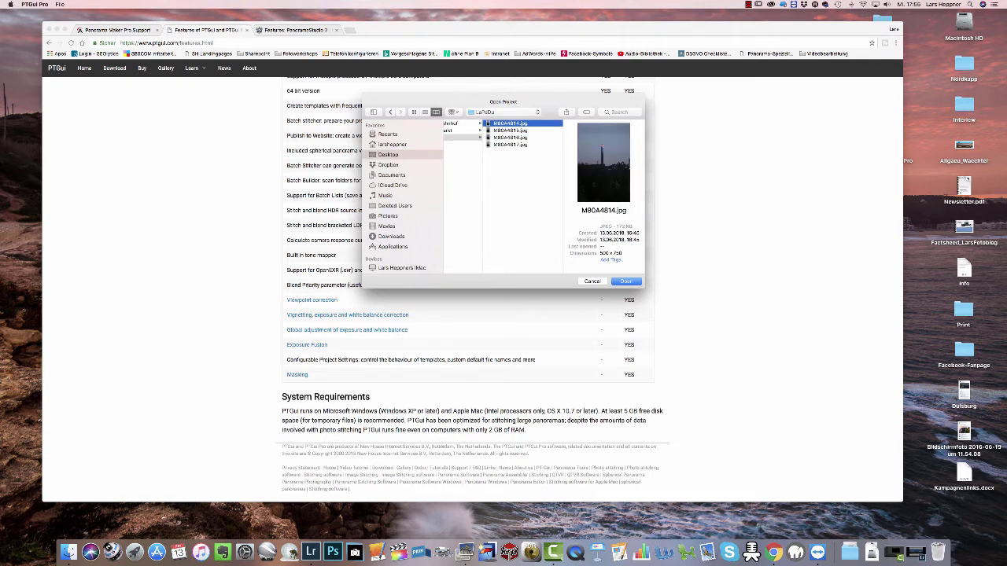
key(Escape)
click(60, 4)
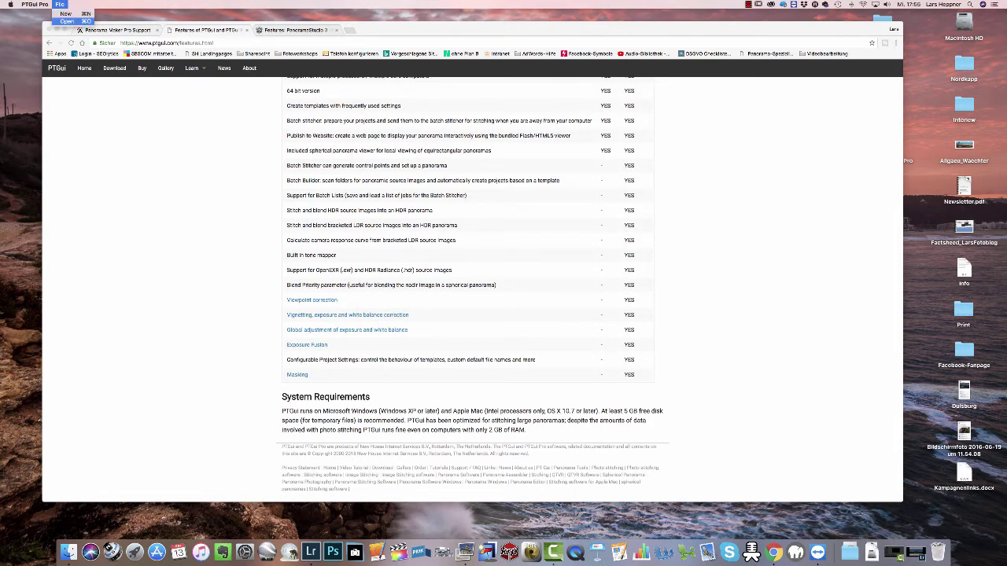
click(66, 14)
Load all four LaPaDu JPGs into the new PTGui project.
click(142, 116)
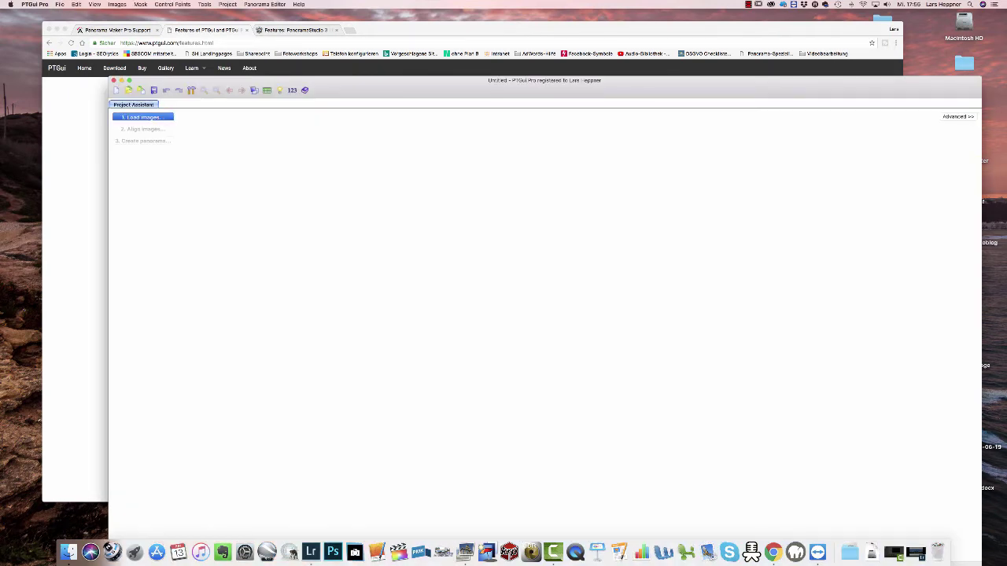
click(503, 137)
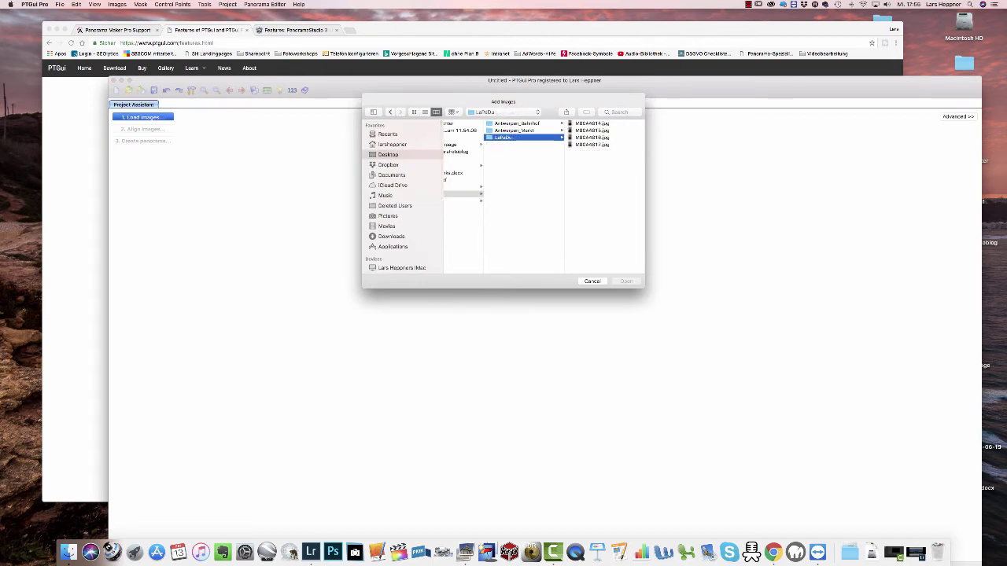
drag(592, 137, 591, 144)
key(super+a)
key(Return)
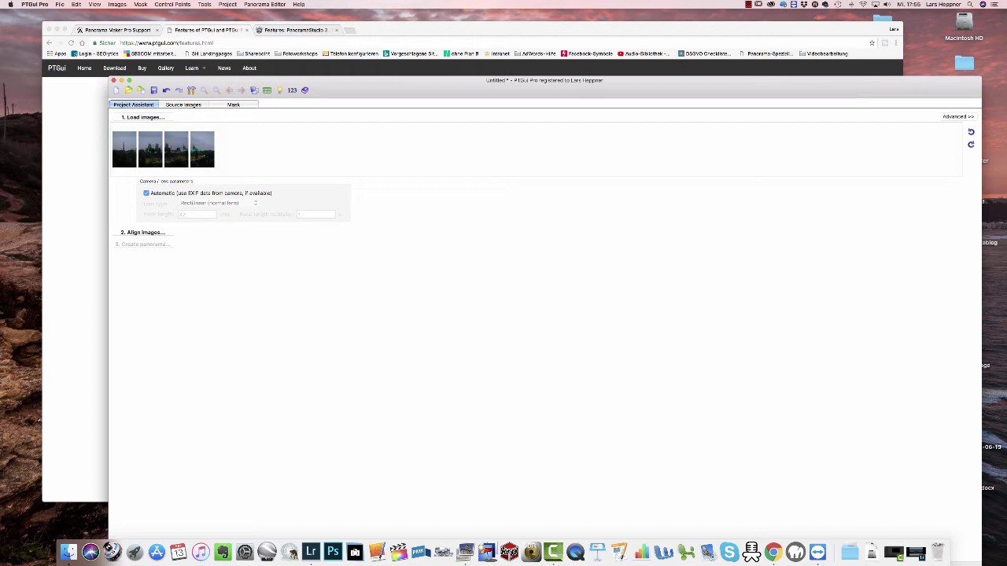
Review the loaded images in the Source Images list and the Mask view.
click(183, 105)
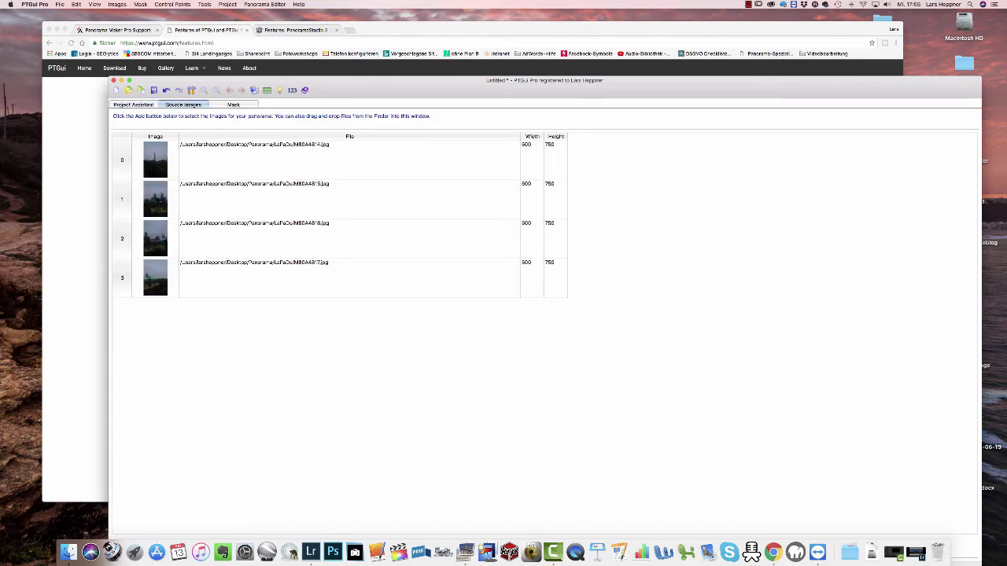
click(236, 131)
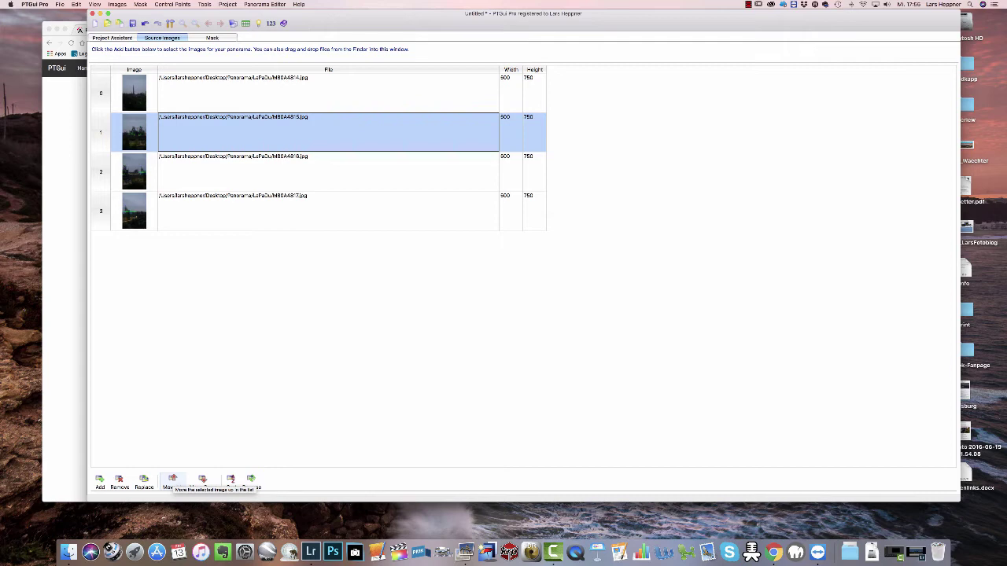
click(211, 38)
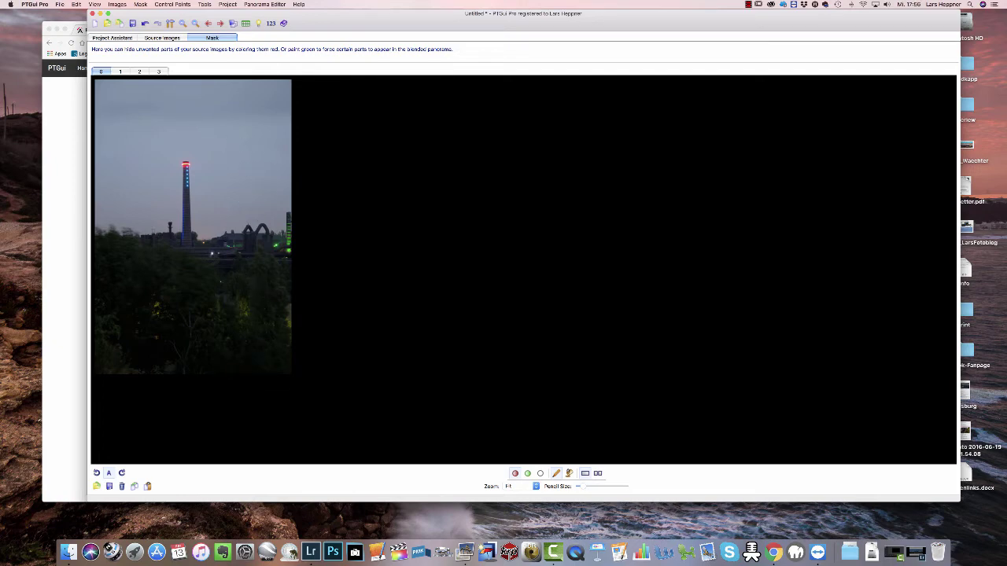
Align the four LaPaDu images into a panorama and close the preview.
key(super+1)
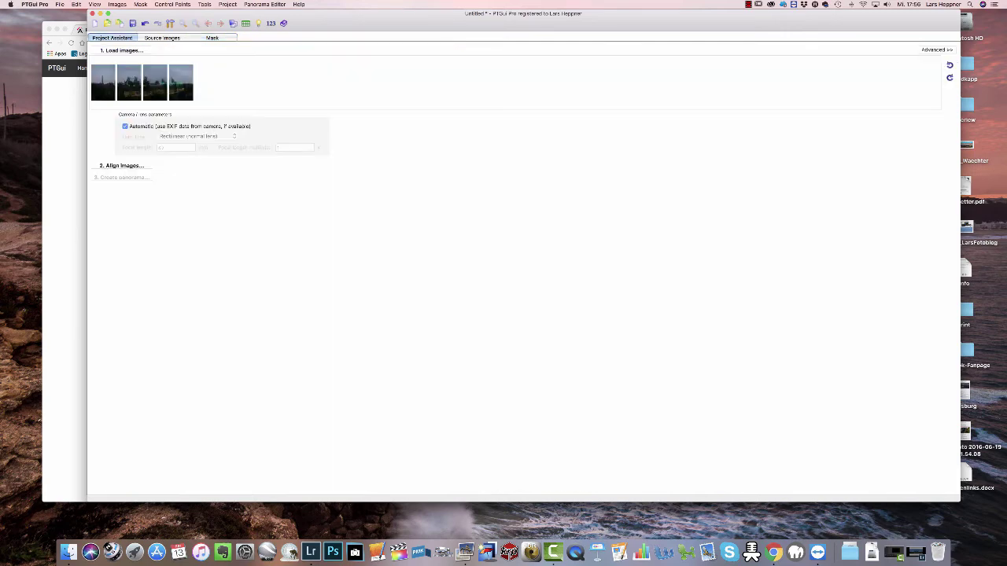
click(122, 165)
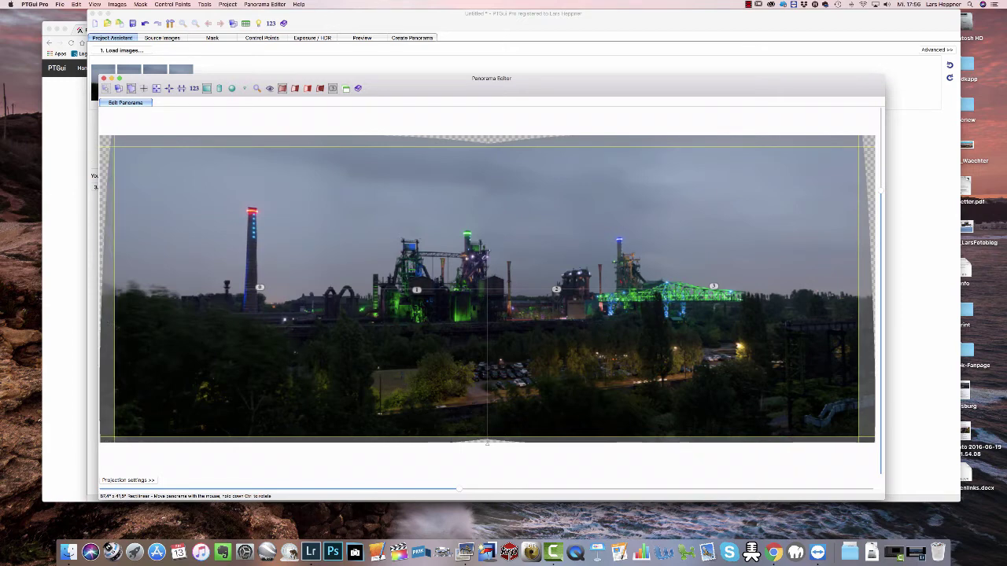
key(super+w)
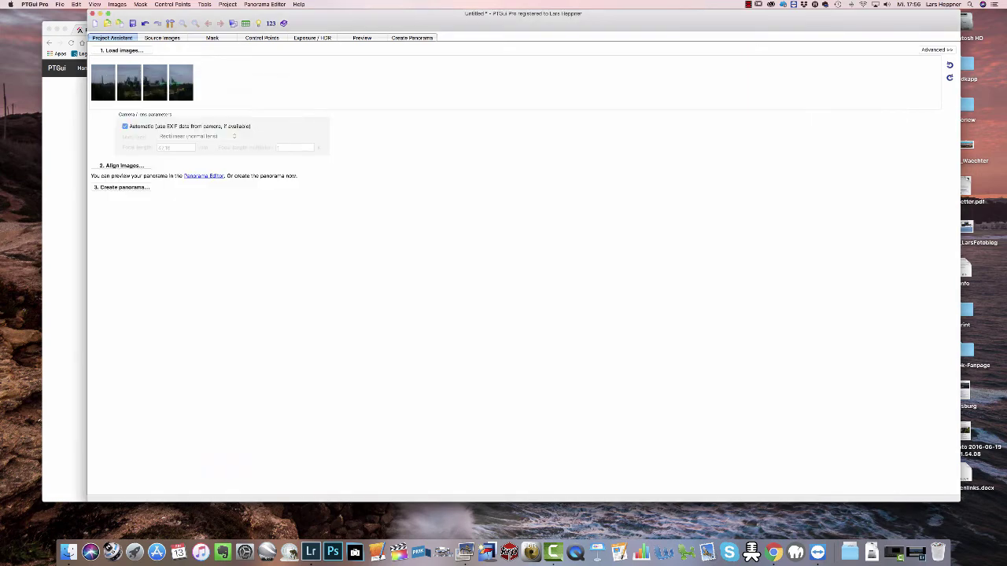
Save the project as M80A4814 Panorama and queue a 1953×724 Batch Stitcher job.
click(122, 187)
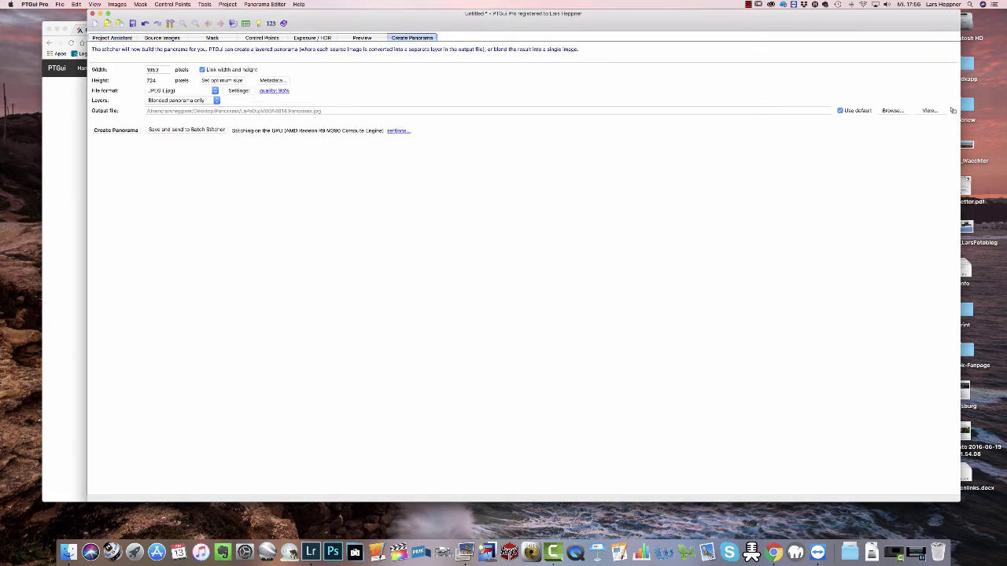
click(187, 130)
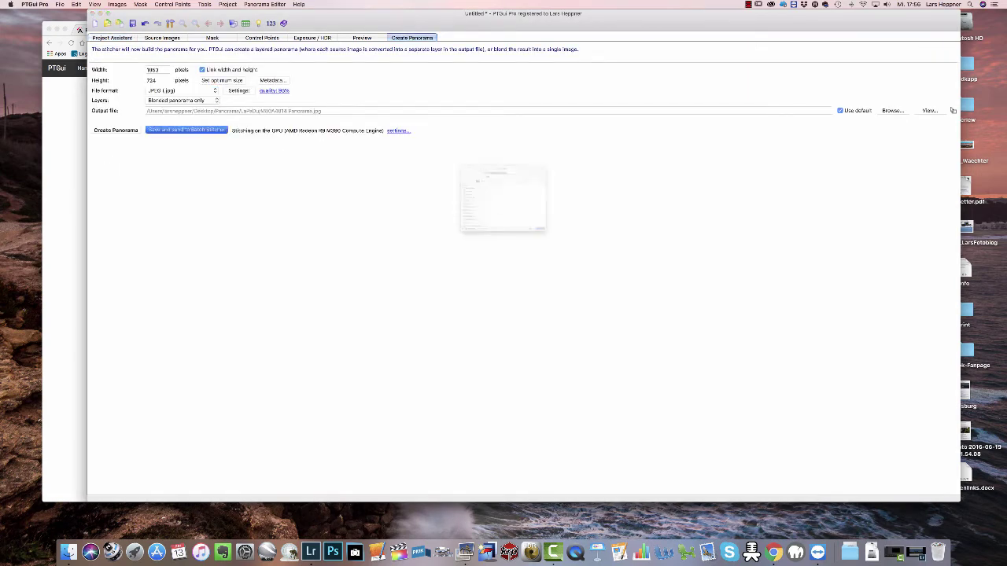
key(Return)
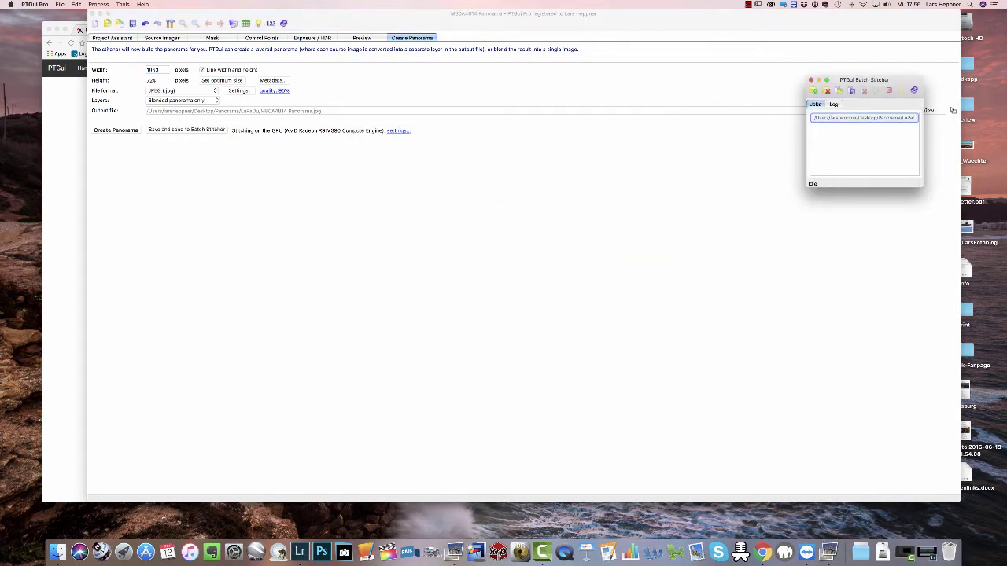
In Finder, go to Desktop > Panorama > LaPaDu and select M80A4814 Panorama.jpg.
click(57, 553)
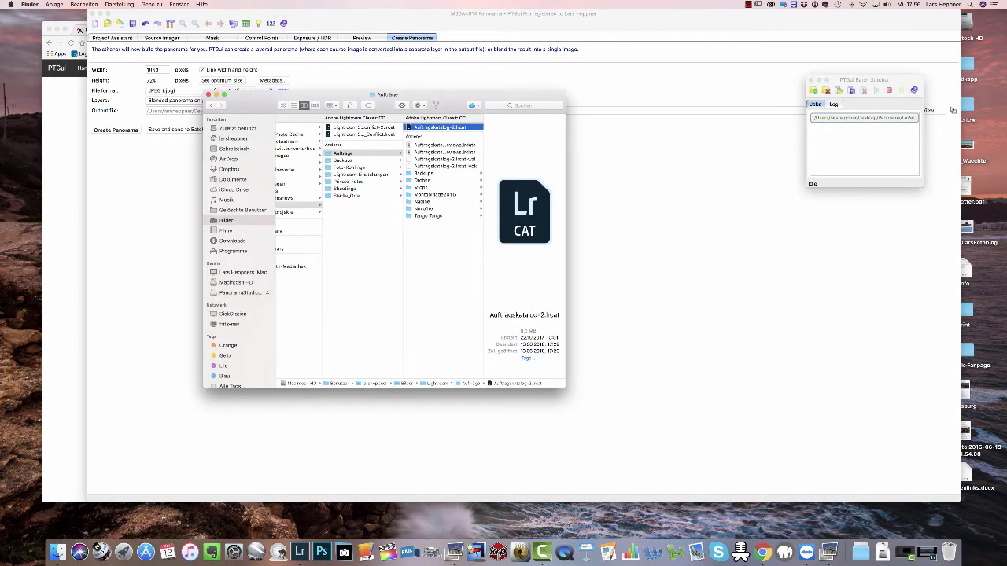
key(super+shift+d)
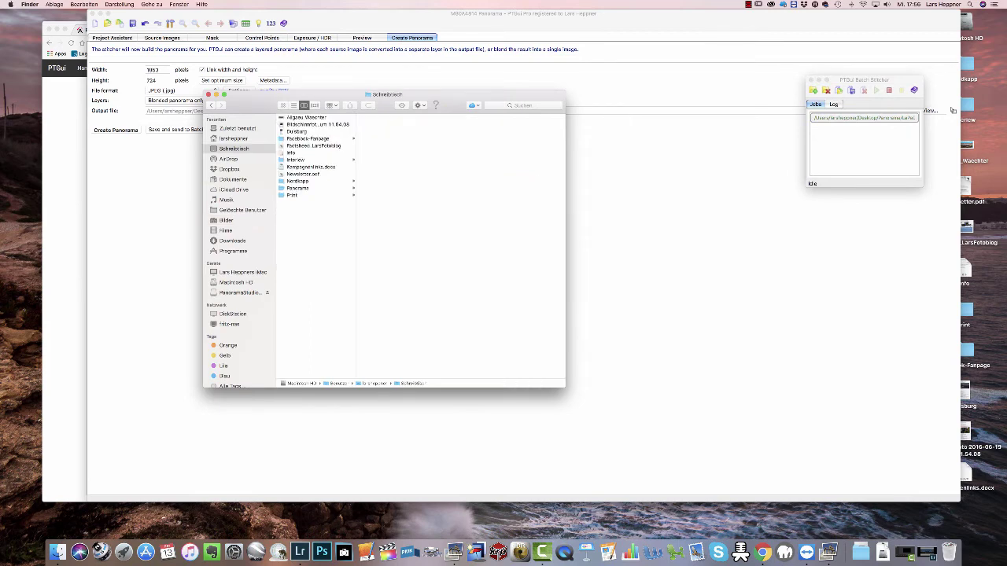
text(pa)
key(Right)
text(la)
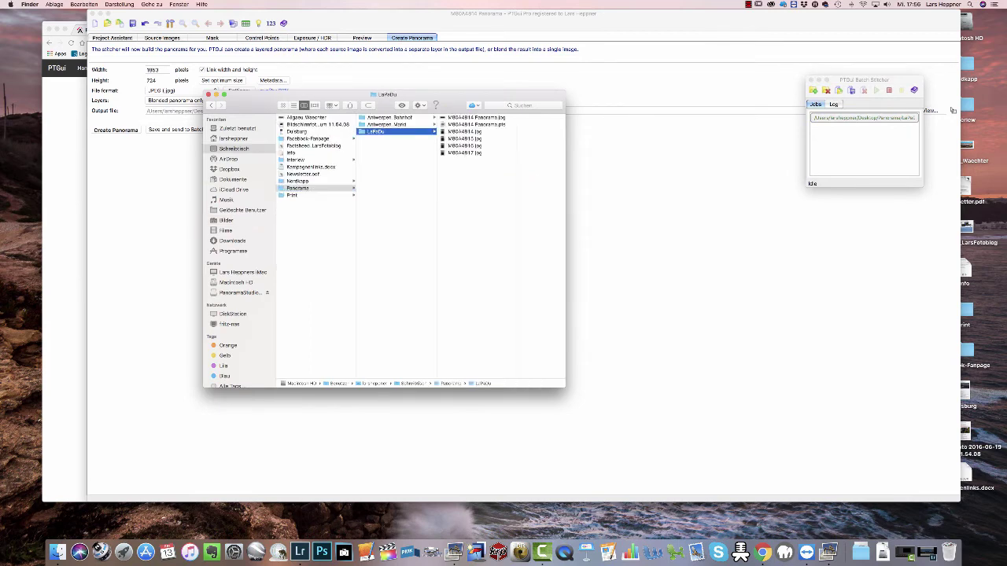
key(Right)
key(Down)
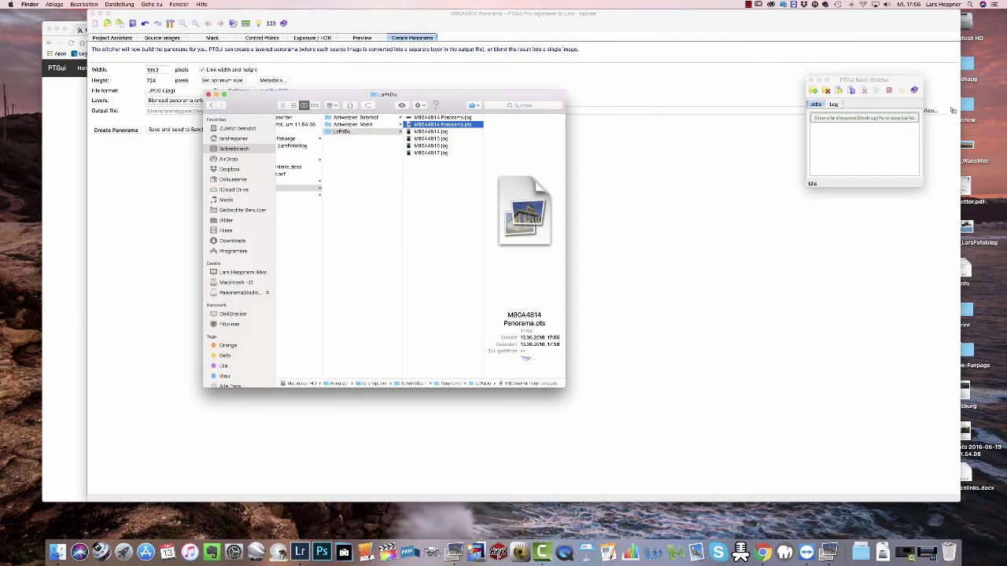
key(Up)
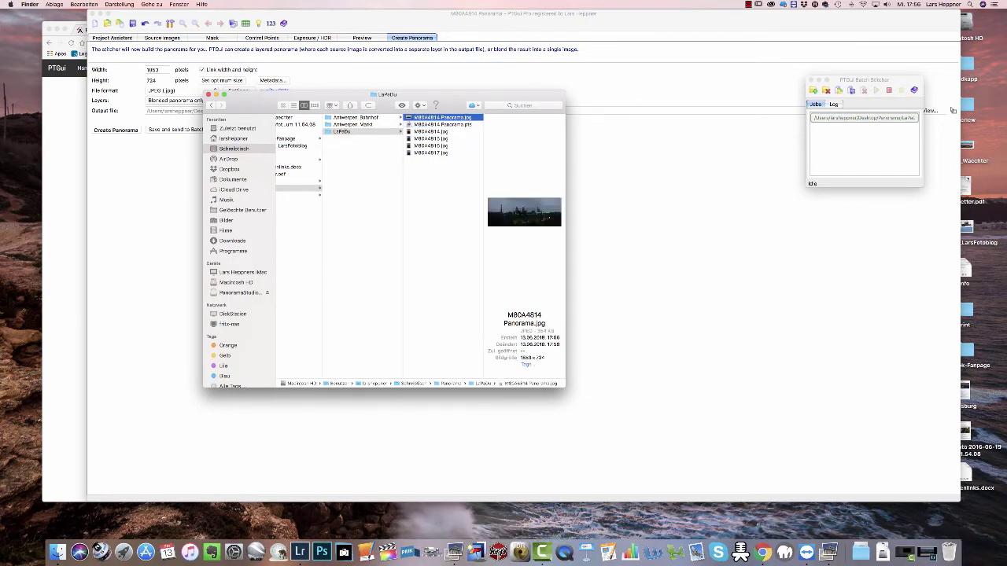
Quick Look the stitched Duisburg panorama enlarged, then close the preview.
key(space)
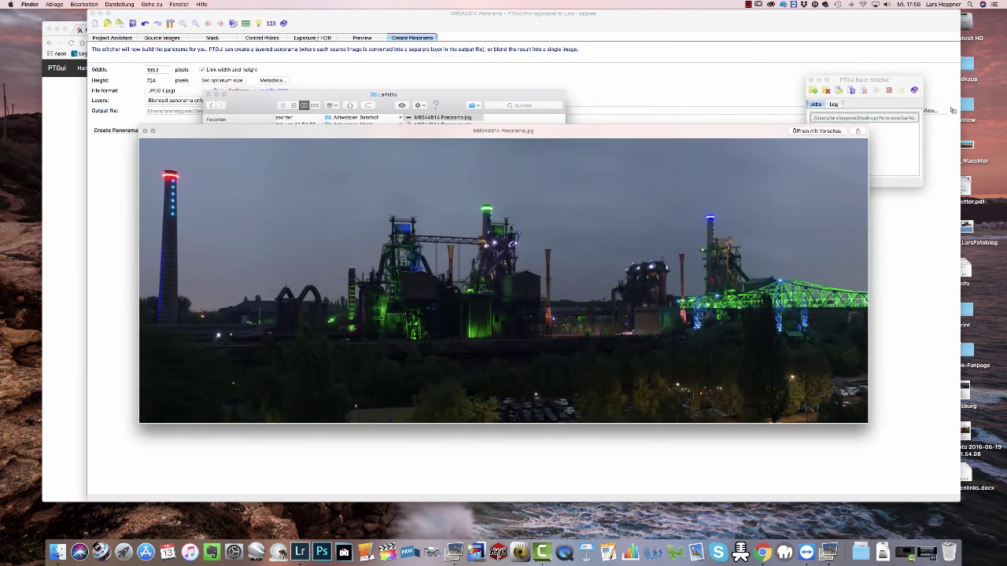
drag(870, 425, 956, 491)
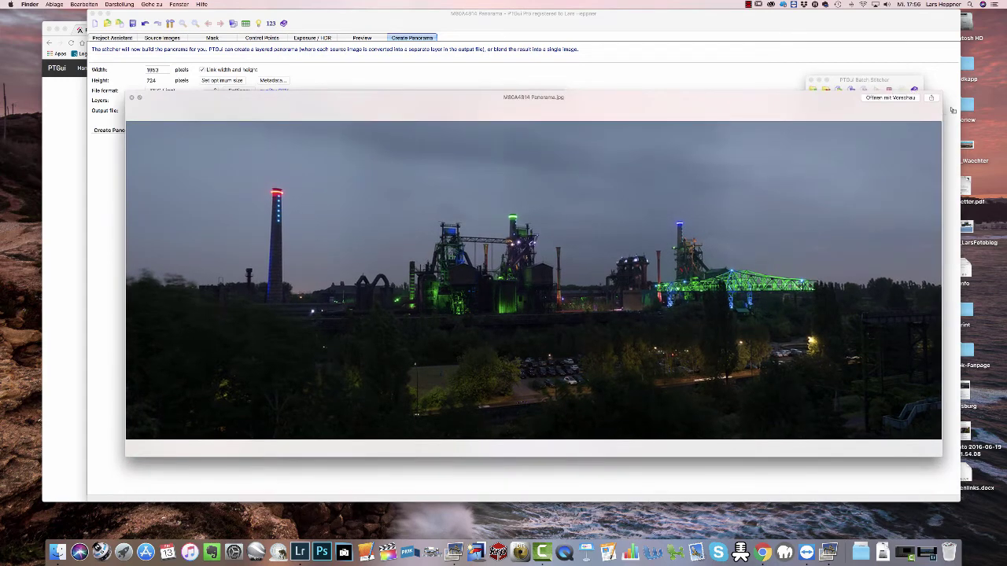
key(space)
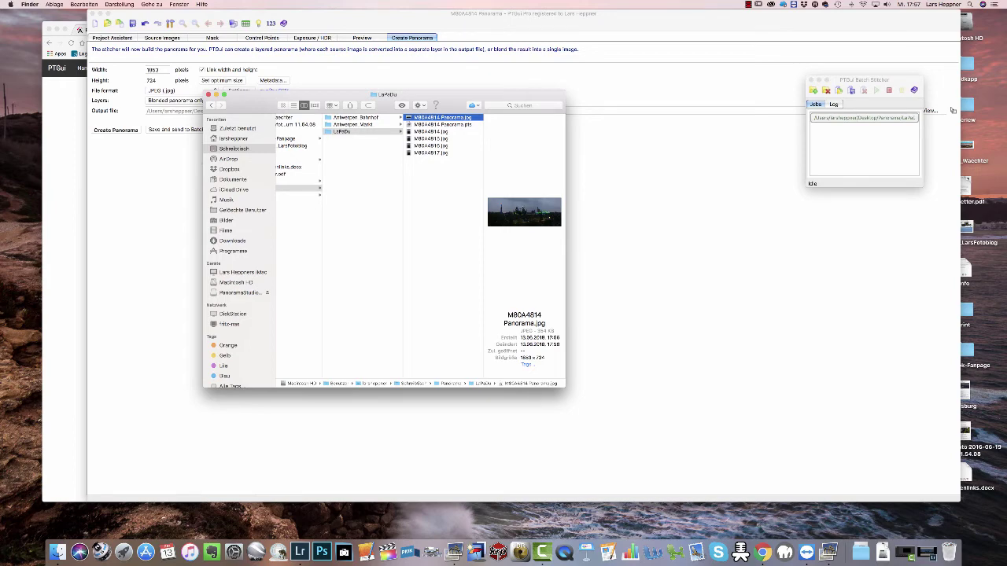
key(Left)
Close Finder and start a new empty PTGui project via File > New.
key(super+w)
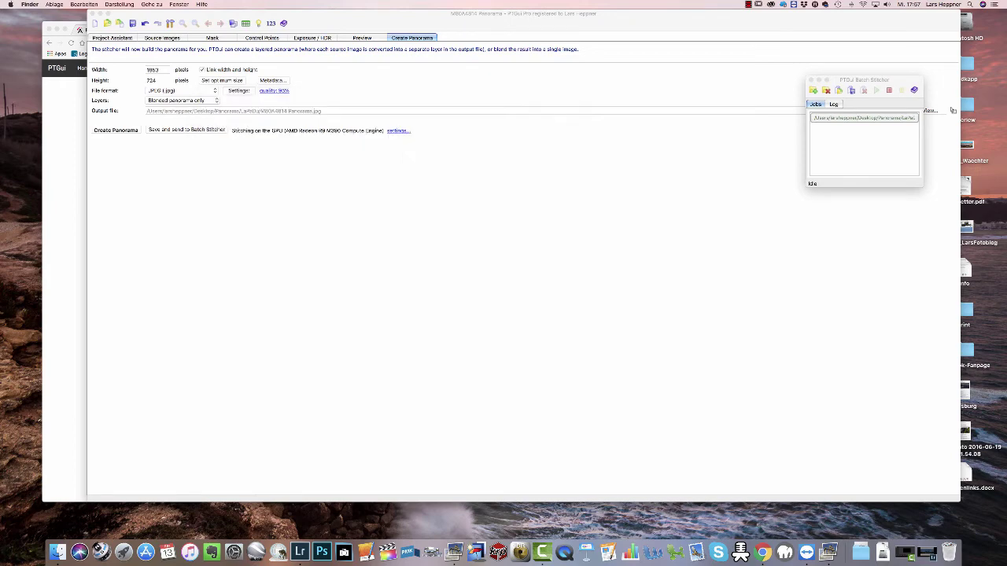
click(953, 110)
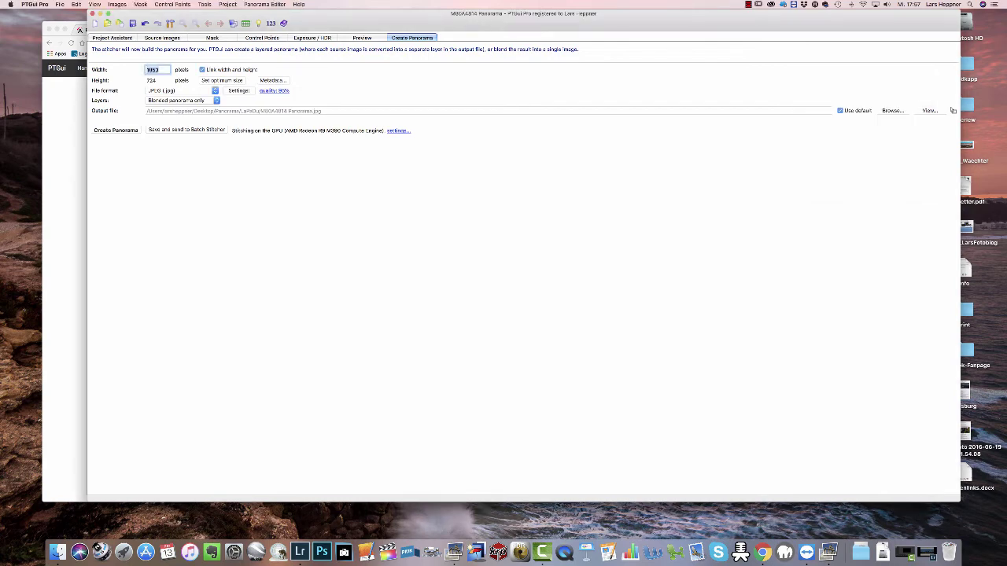
click(60, 4)
click(79, 16)
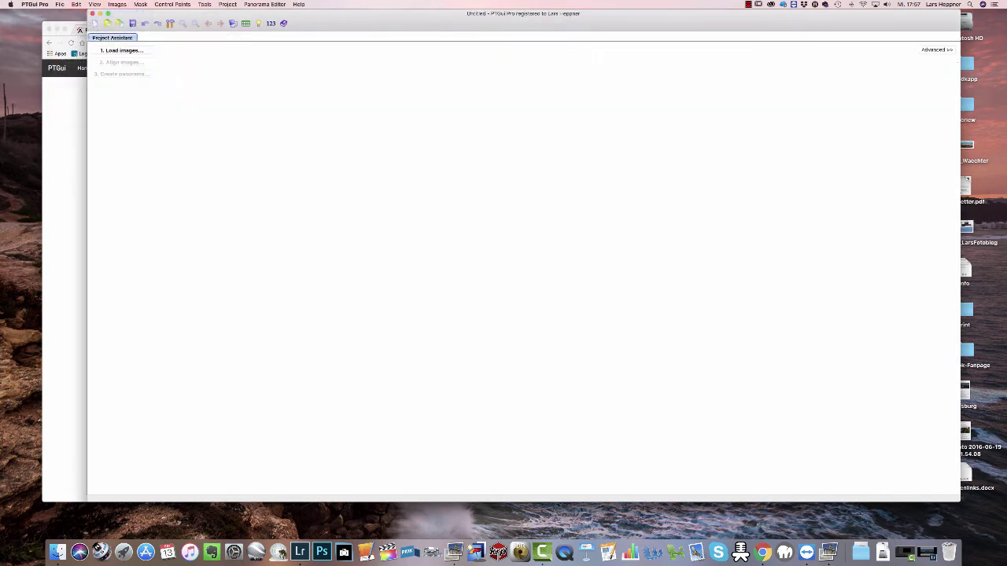
Load all fifteen photos from Desktop/Panorama/Antwerpen_Bahnhof into the project.
click(120, 51)
click(454, 111)
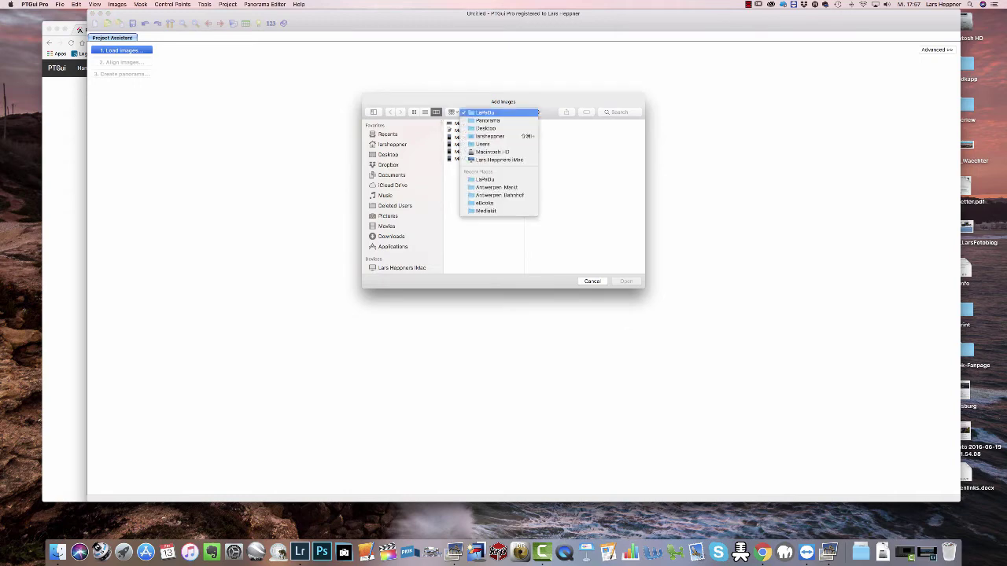
click(487, 120)
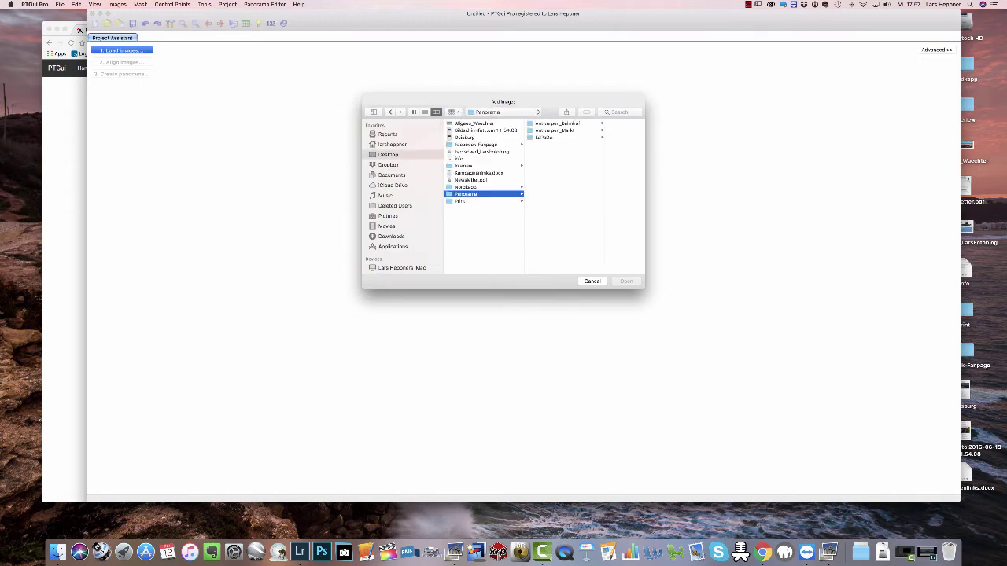
click(557, 123)
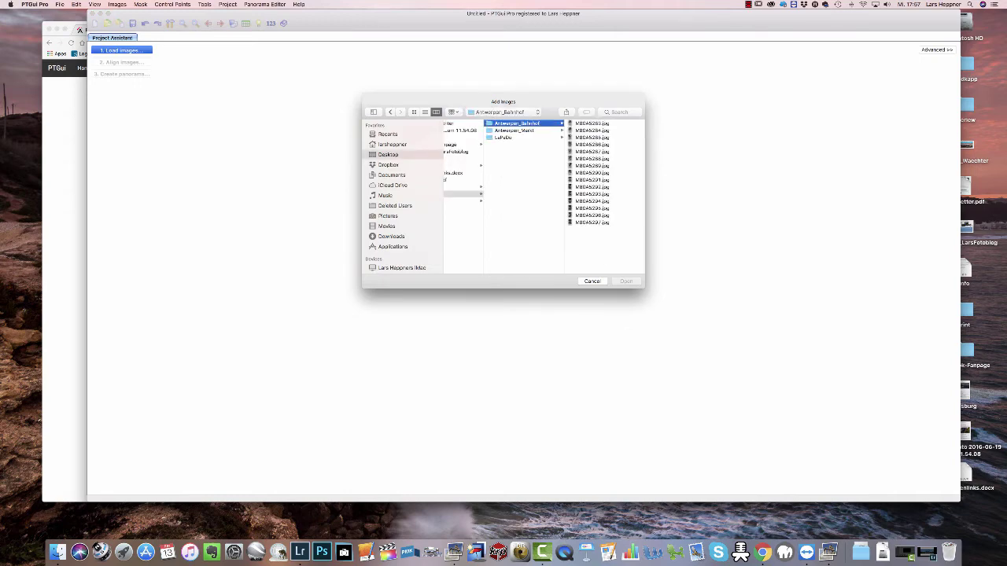
drag(621, 236, 622, 122)
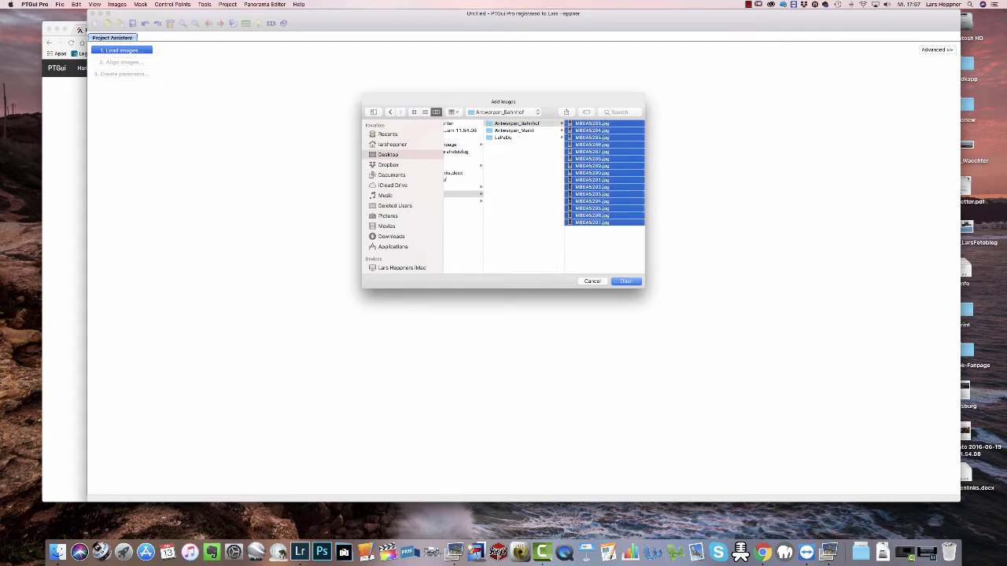
key(Return)
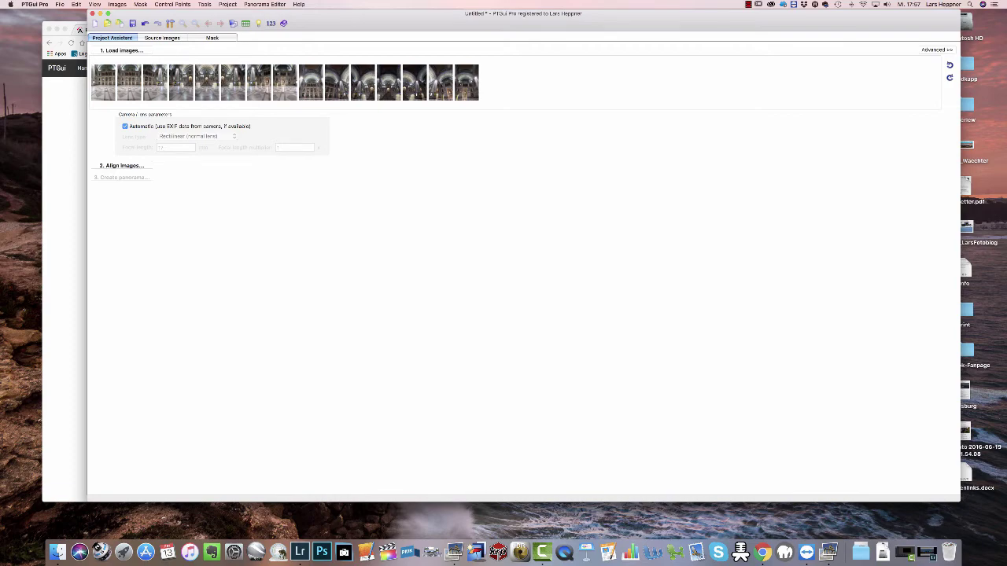
Align the fifteen Antwerp station photos and trim the crop on all four sides.
click(122, 165)
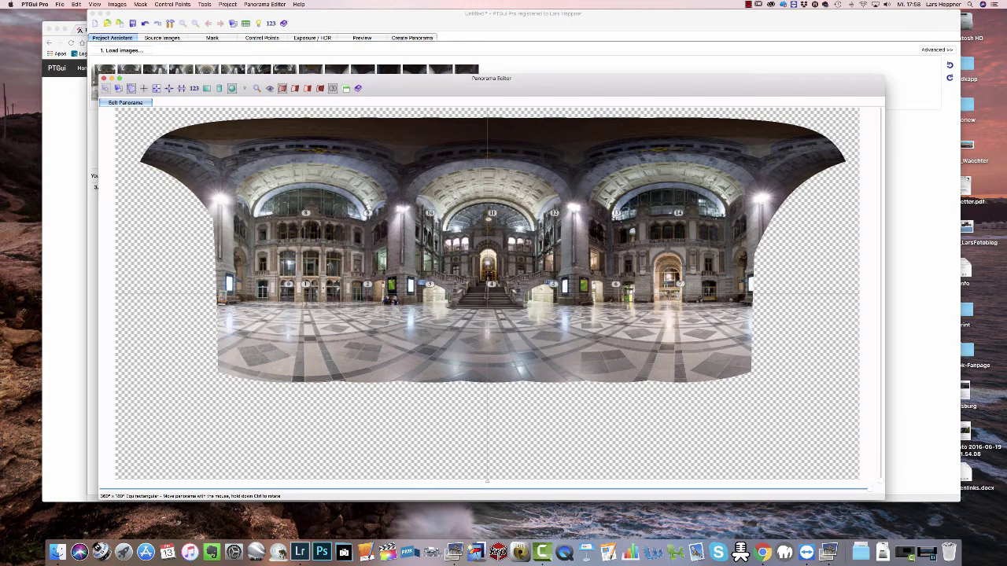
drag(487, 478, 487, 365)
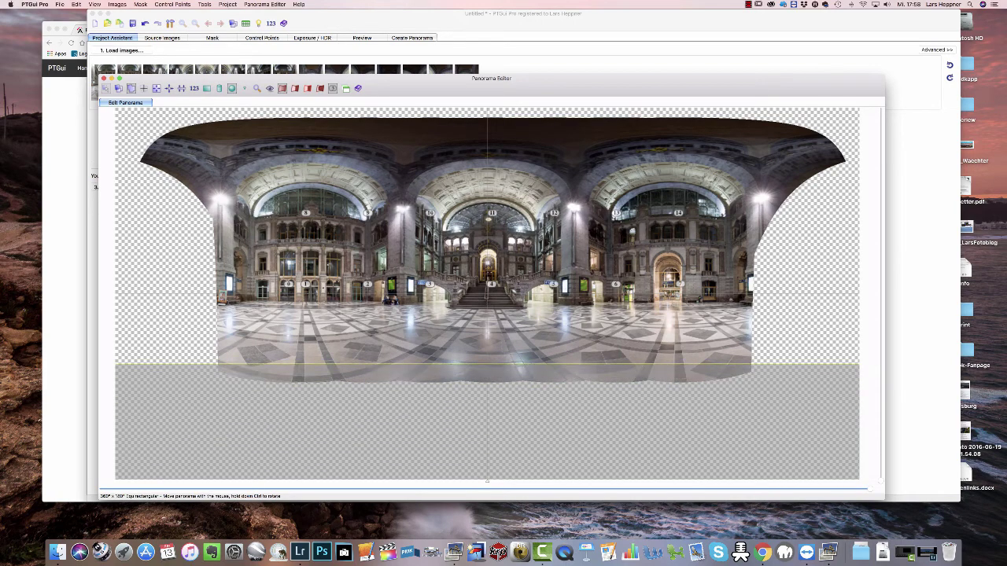
drag(487, 108, 487, 123)
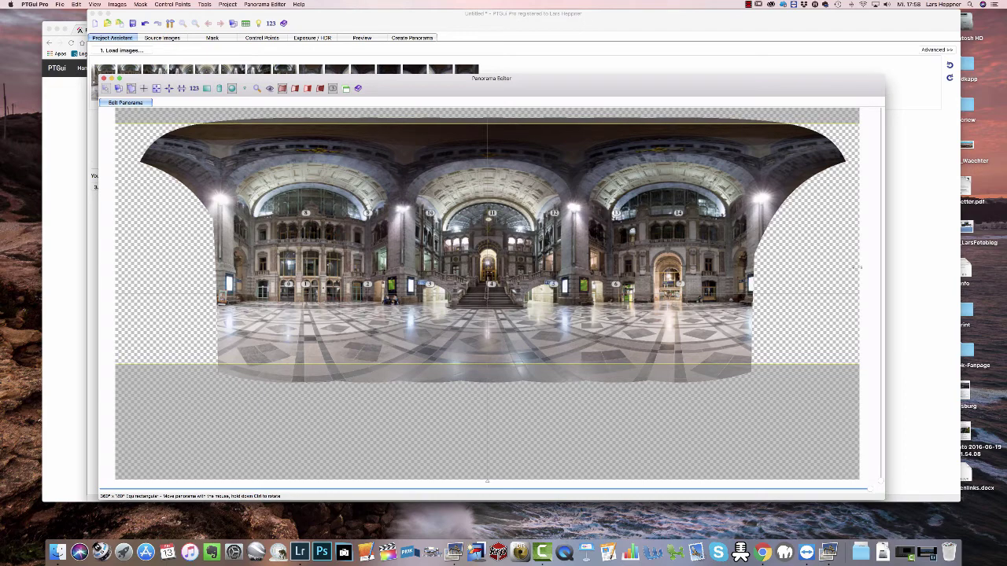
drag(857, 269, 748, 268)
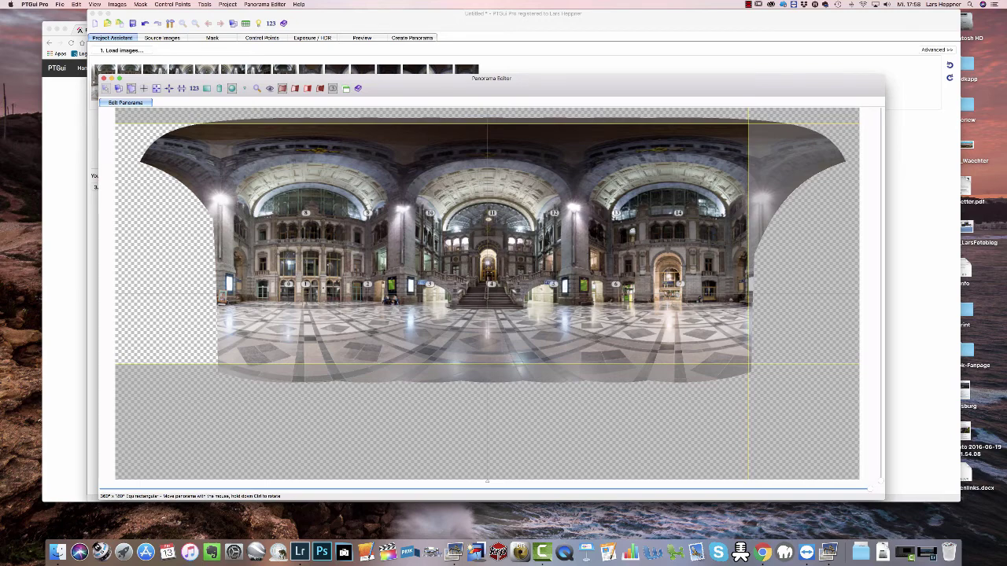
drag(116, 299, 218, 299)
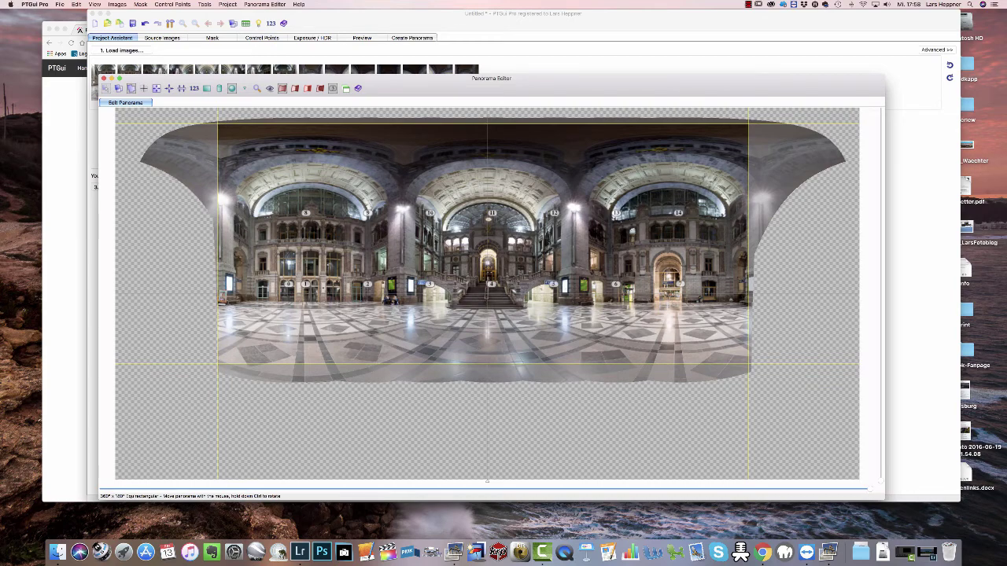
Close the Panorama Editor and review the Control Points, Source Images and Mask tabs.
key(super+w)
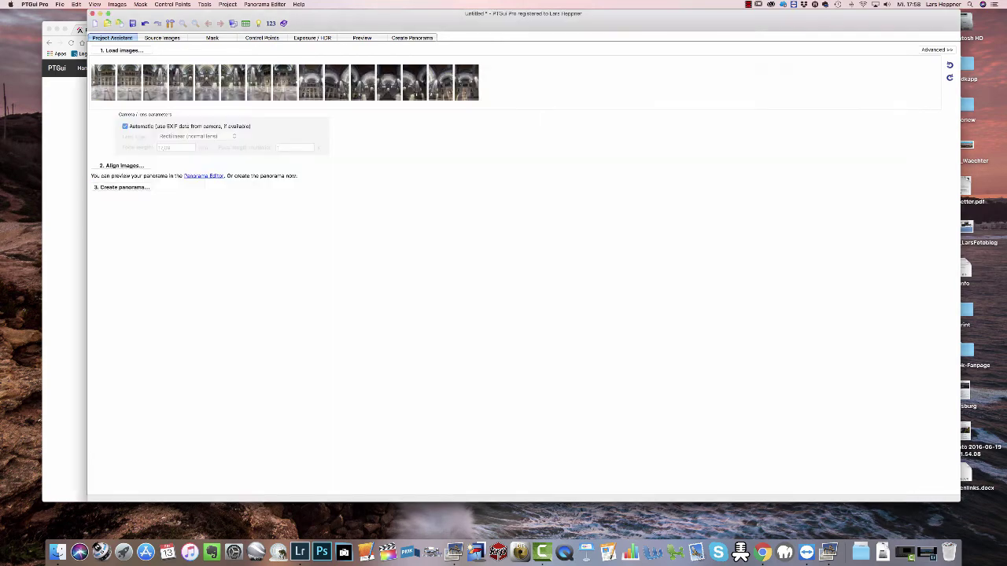
click(262, 38)
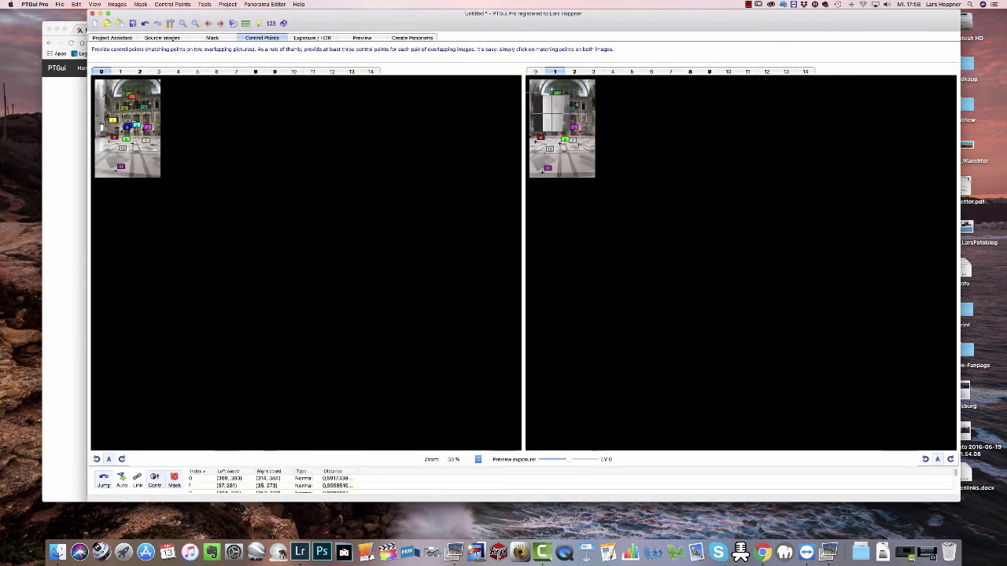
click(162, 38)
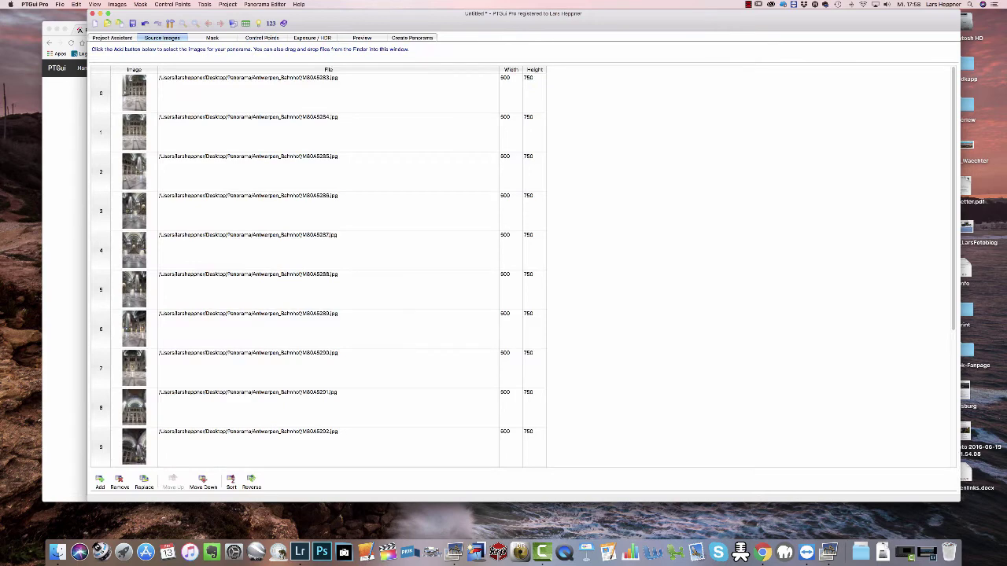
click(211, 37)
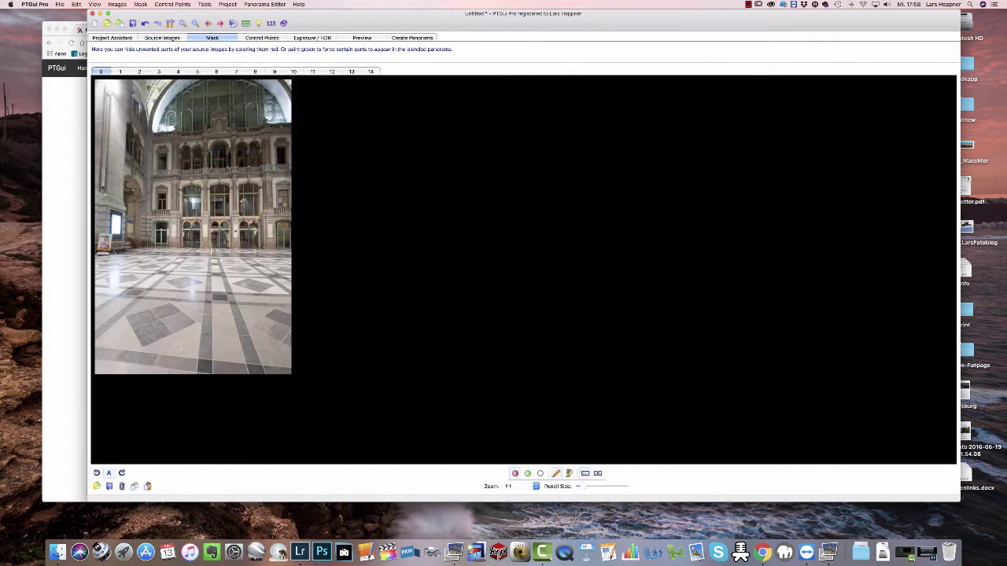
click(112, 38)
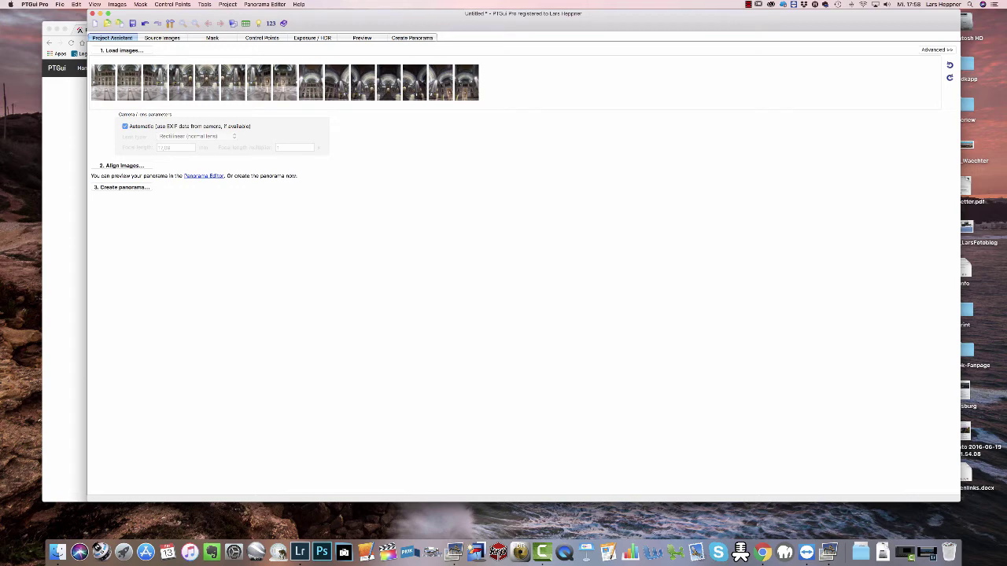
Realign, then save as M80A5283 Panorama and queue it in the Batch Stitcher.
click(121, 166)
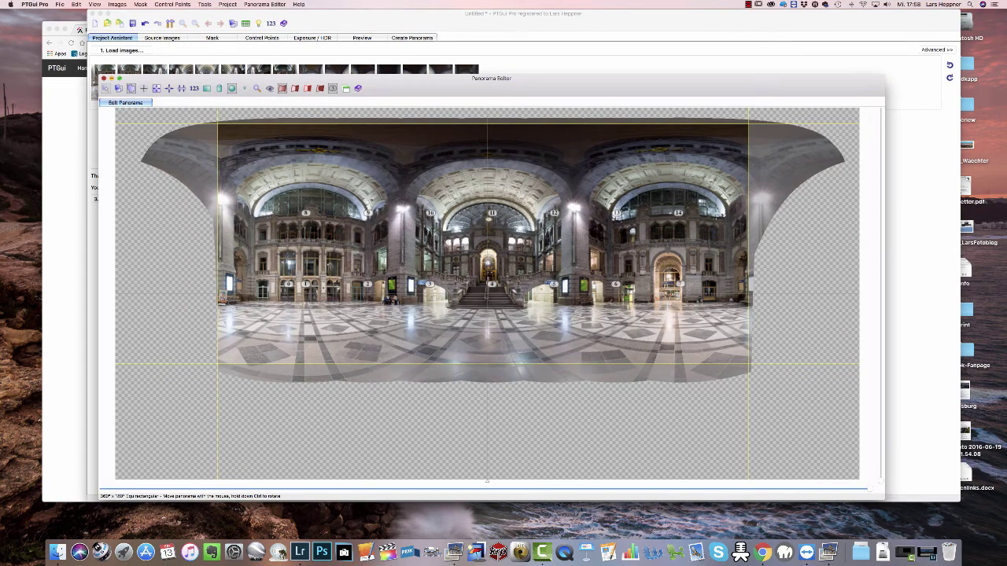
click(103, 78)
click(122, 198)
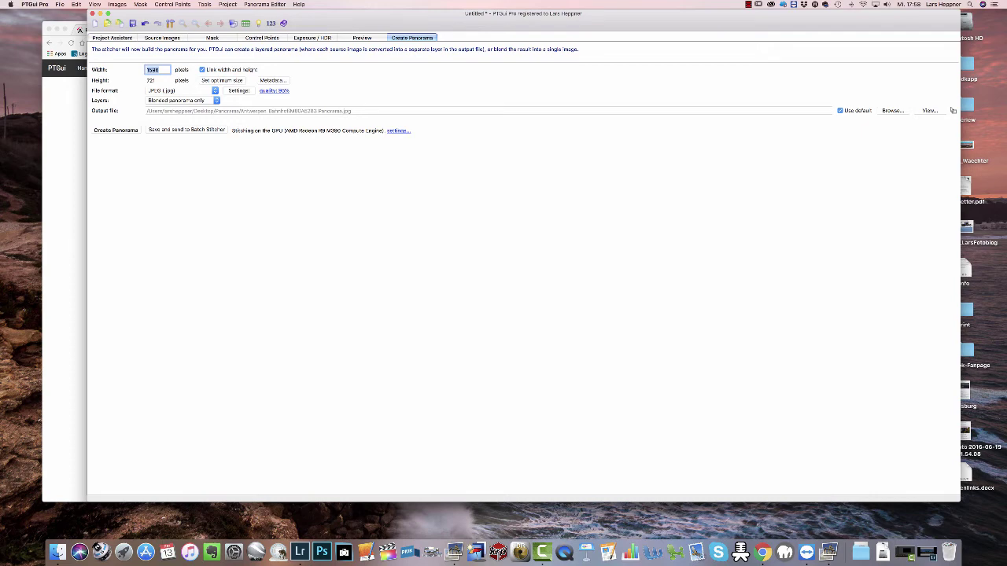
click(186, 130)
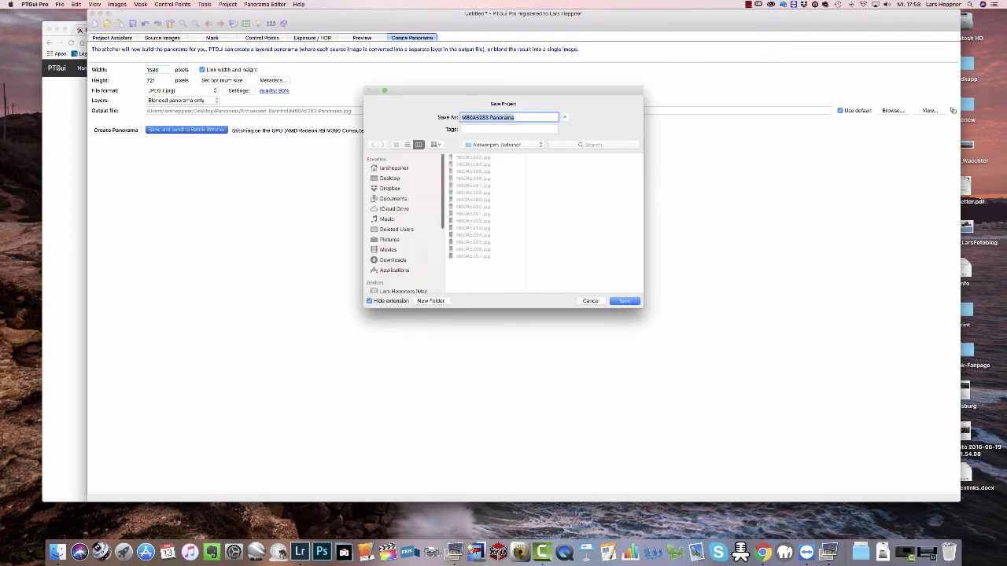
click(624, 301)
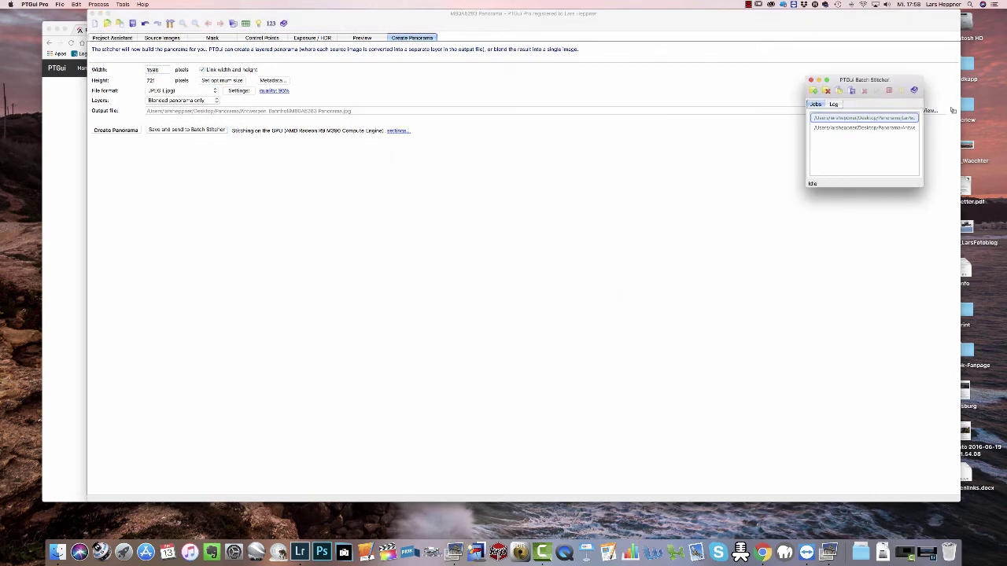
Quick Look the stitched panorama in Desktop > Panorama > Antwerpen Bahnhof.
click(298, 543)
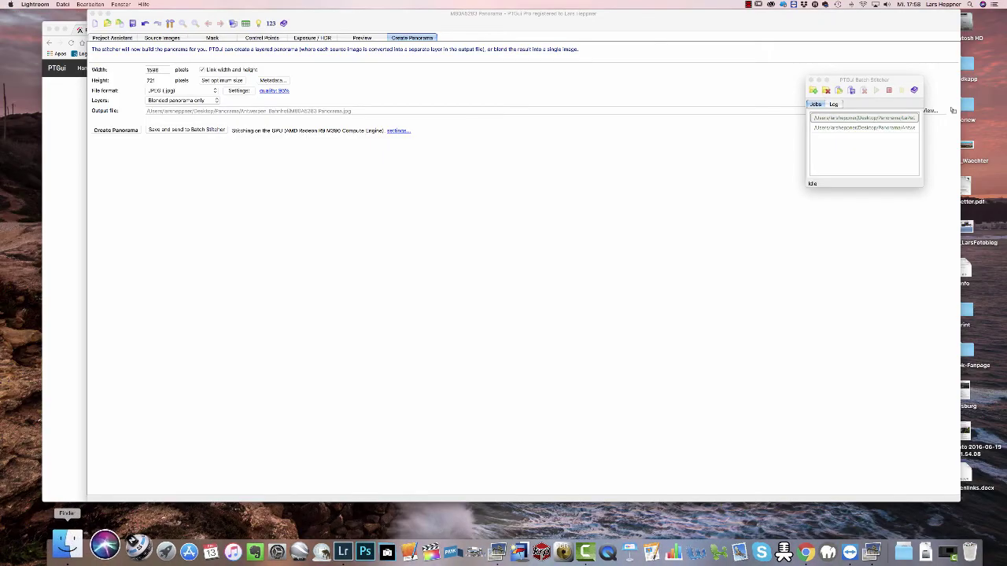
click(67, 543)
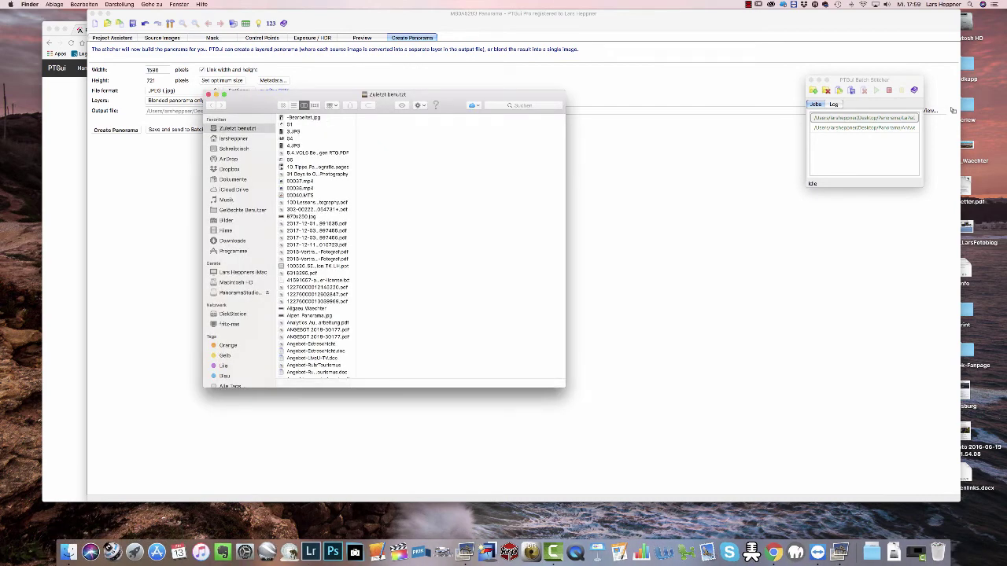
key(super+shift+d)
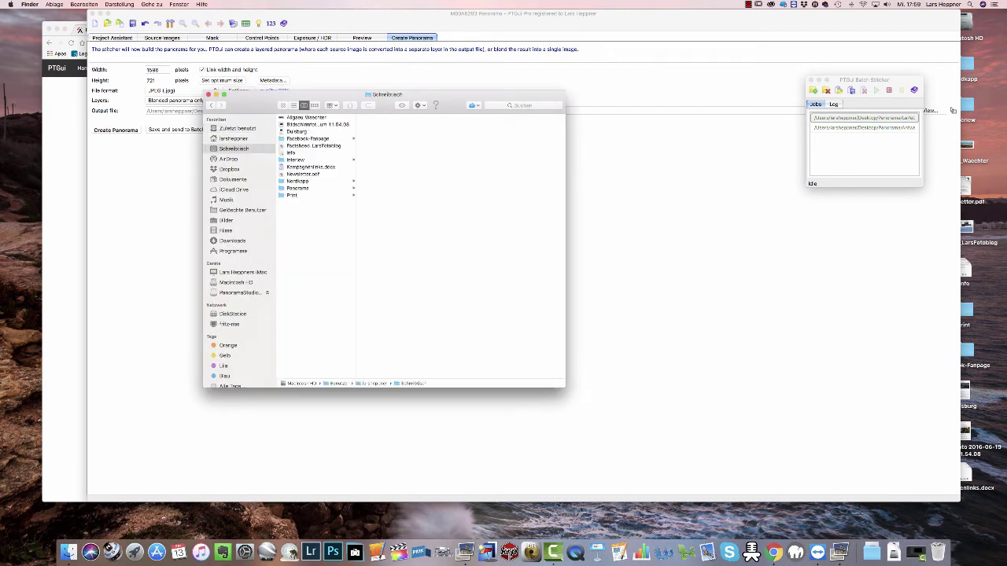
key(p)
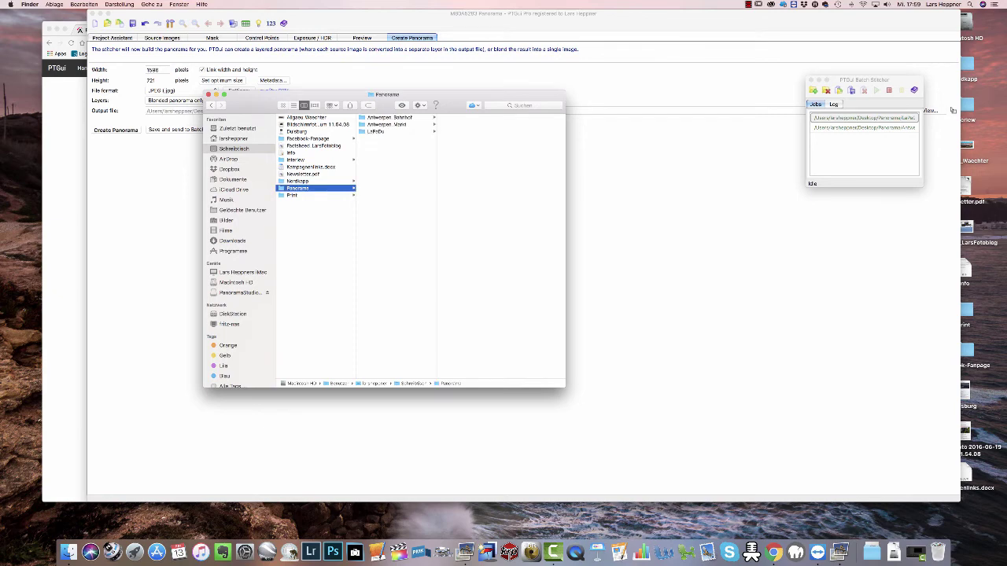
key(Right)
key(Right)
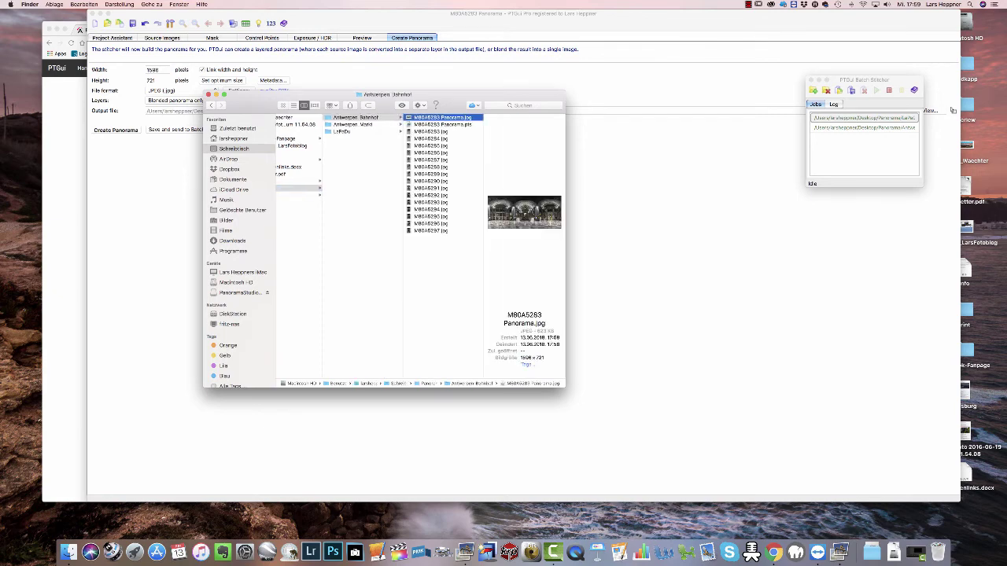
key(space)
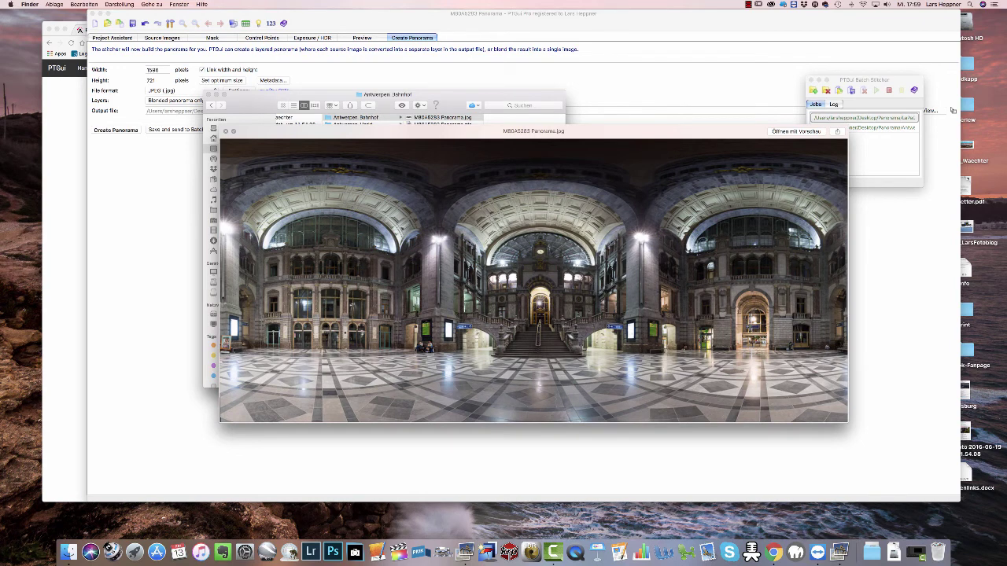
key(space)
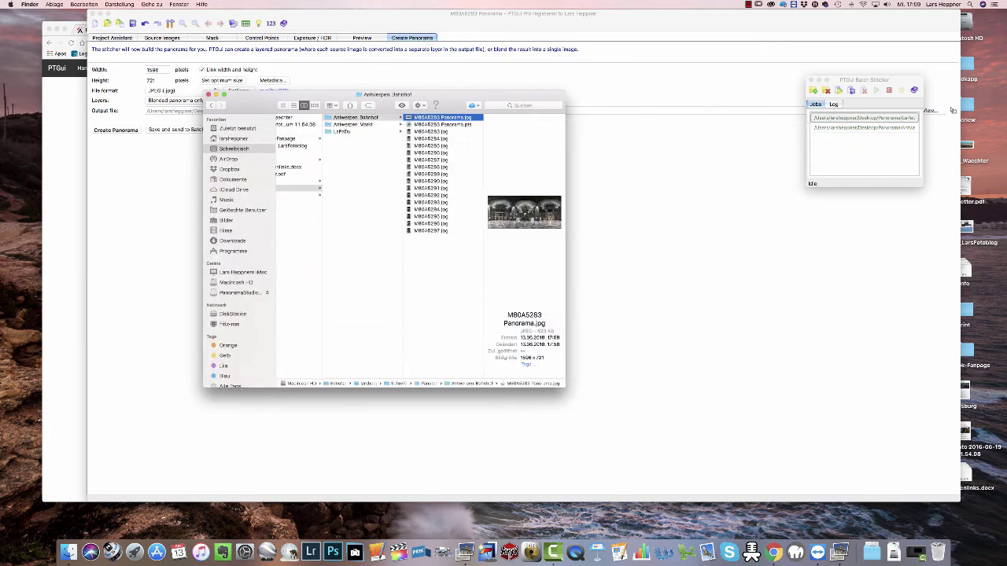
Open Bilder > Lightroom > Stadte_Orte > Urlaub_Staedte-2.lrcat in Lightroom.
click(226, 220)
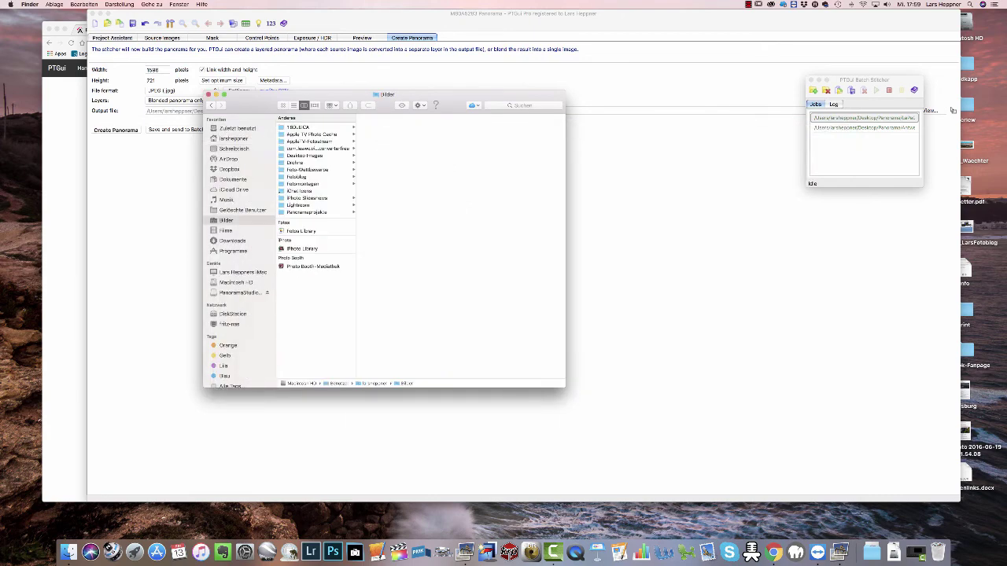
key(l)
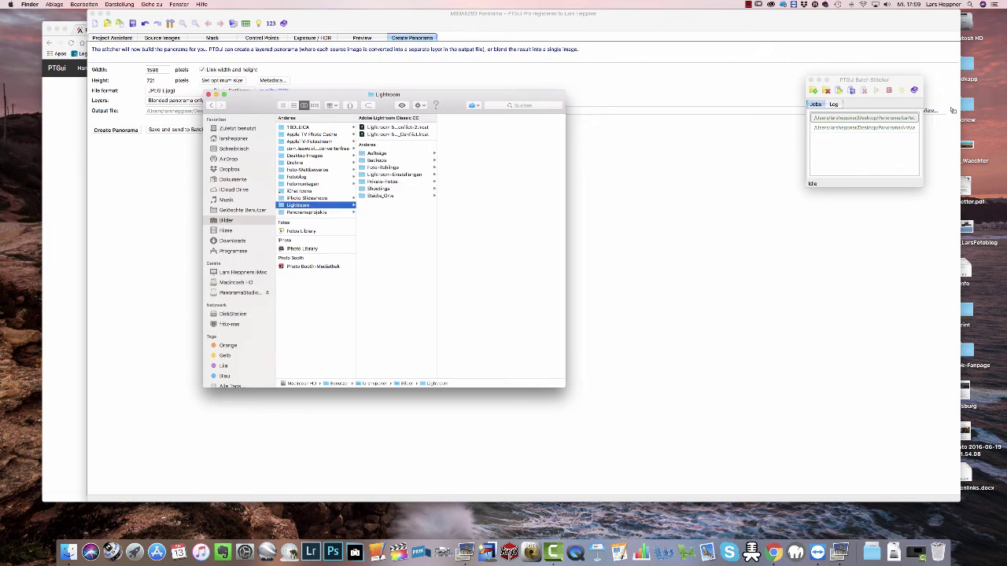
key(Right)
text(st)
key(Right)
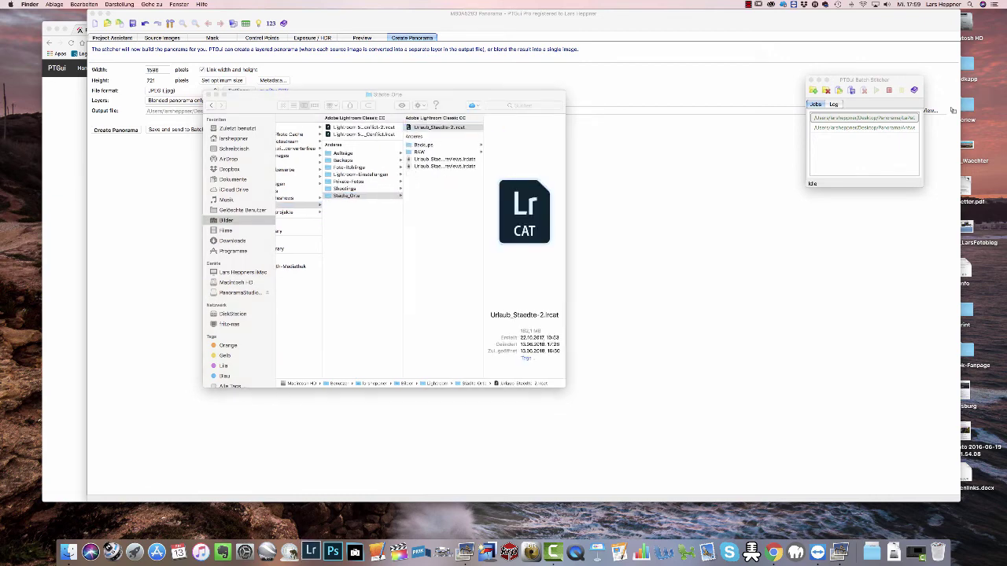
key(super+o)
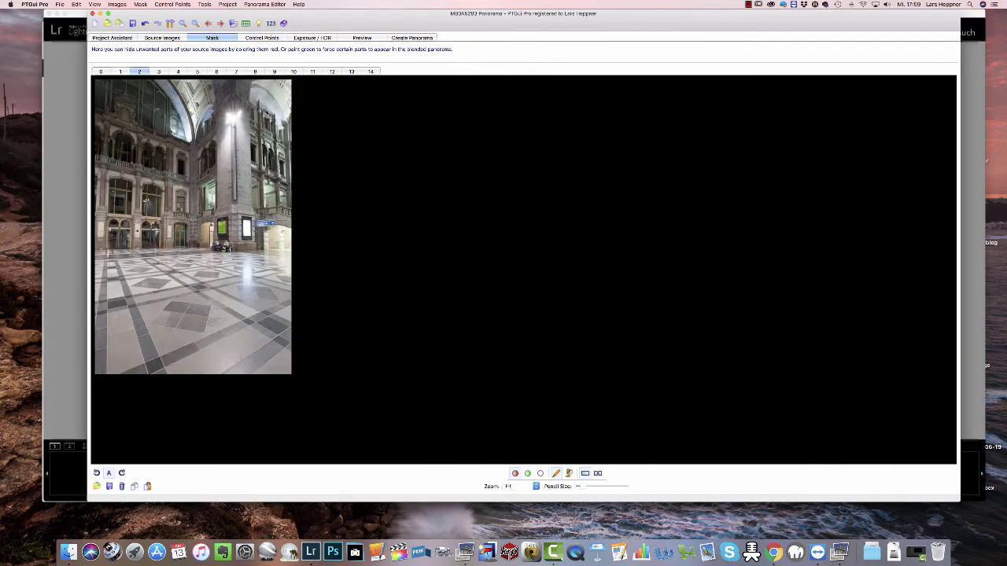
Paint red masks over the people in source images 2 and 3.
drag(211, 241, 230, 249)
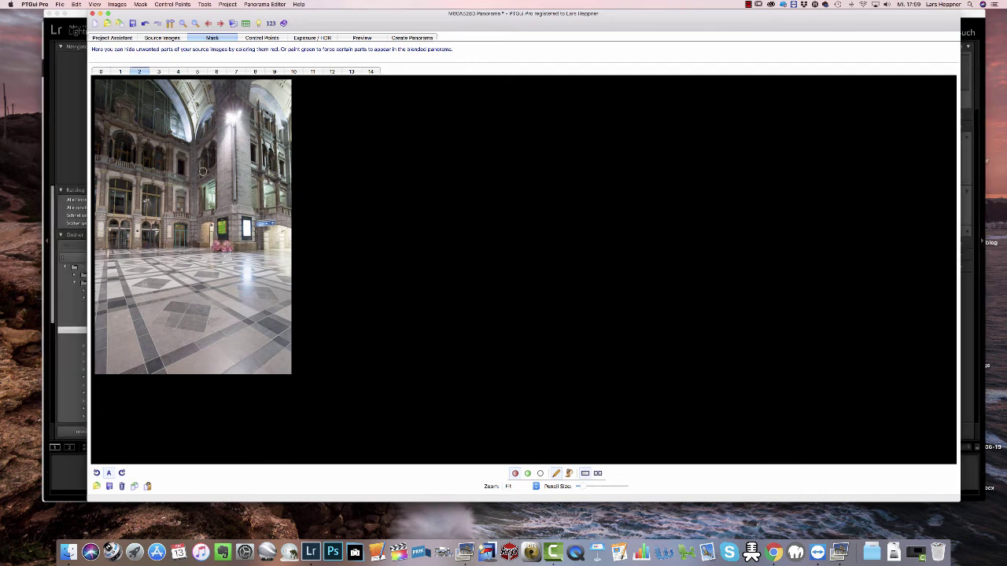
key(Page_Down)
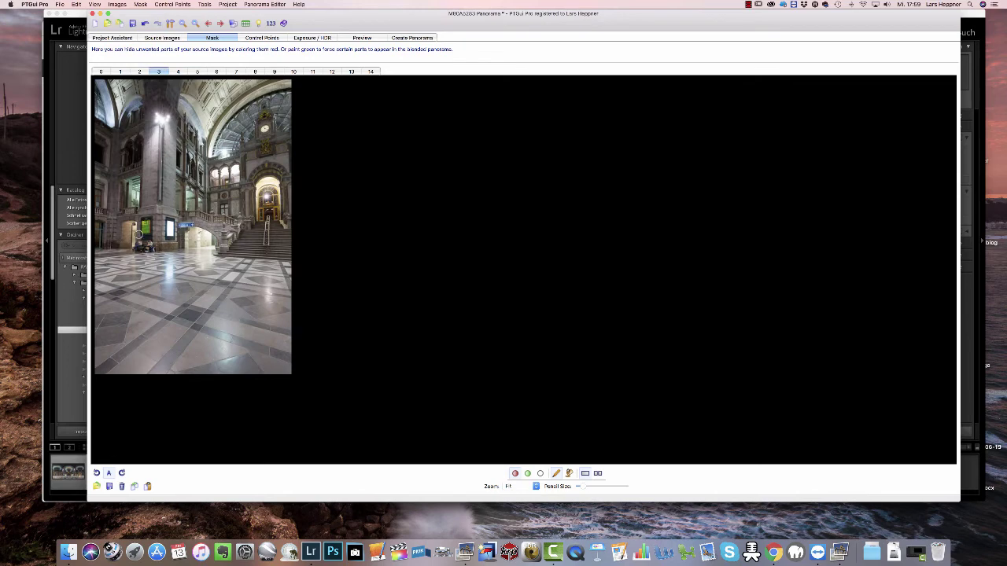
mouse_move(140, 242)
mouse_down()
mouse_move(152, 248)
mouse_move(138, 248)
mouse_up()
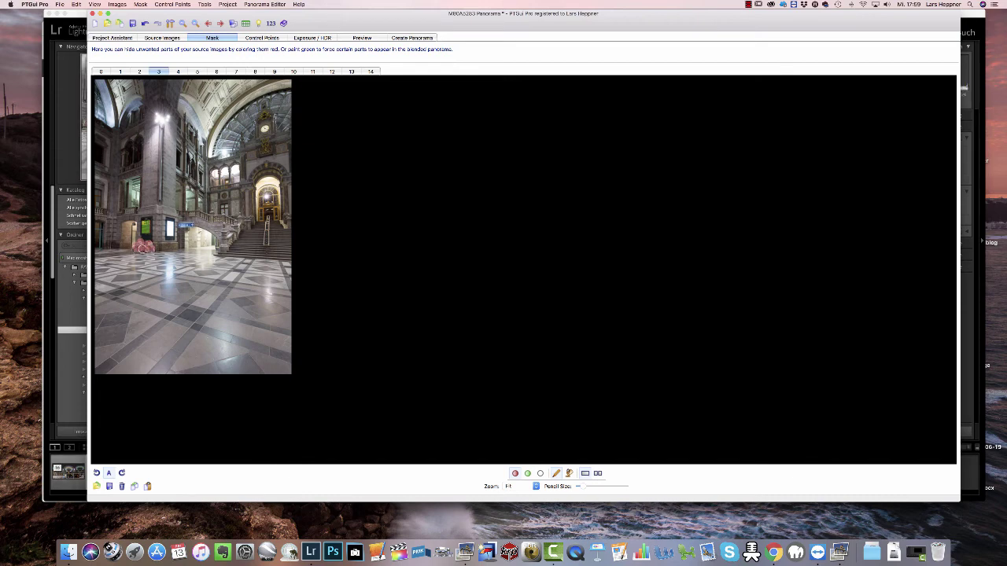
click(178, 72)
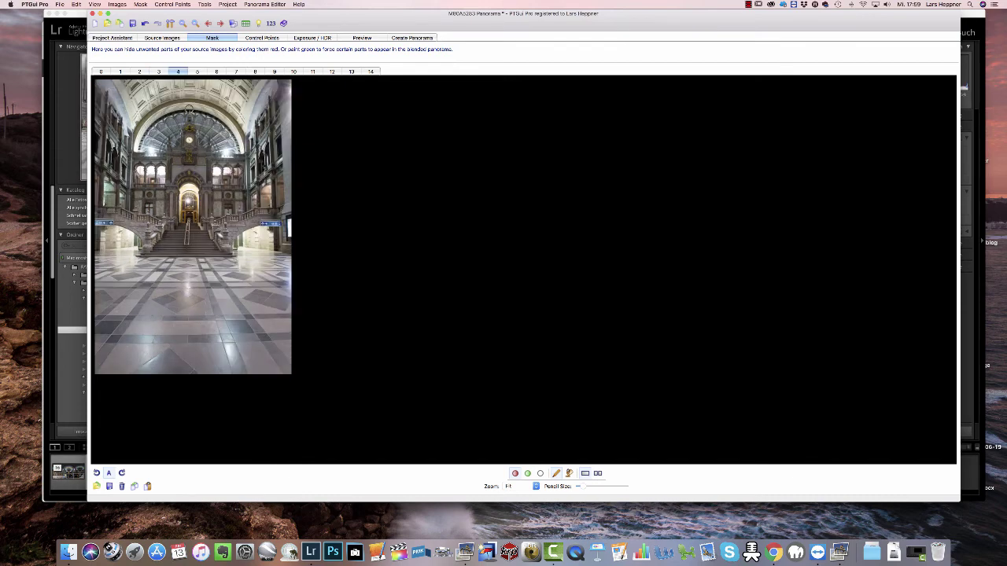
Realign the Antwerp images with the new masks and close the Panorama Editor.
click(162, 38)
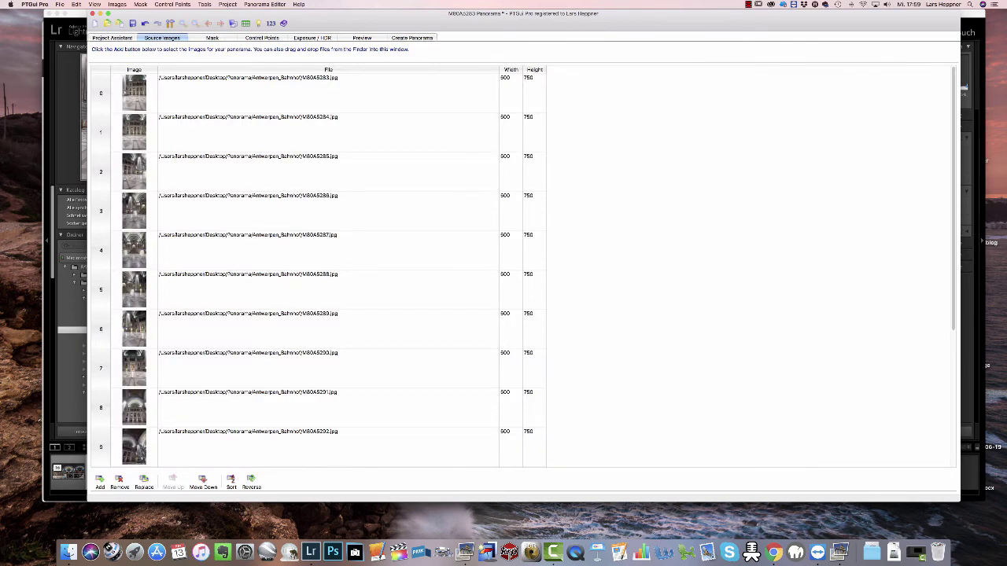
click(112, 38)
click(122, 165)
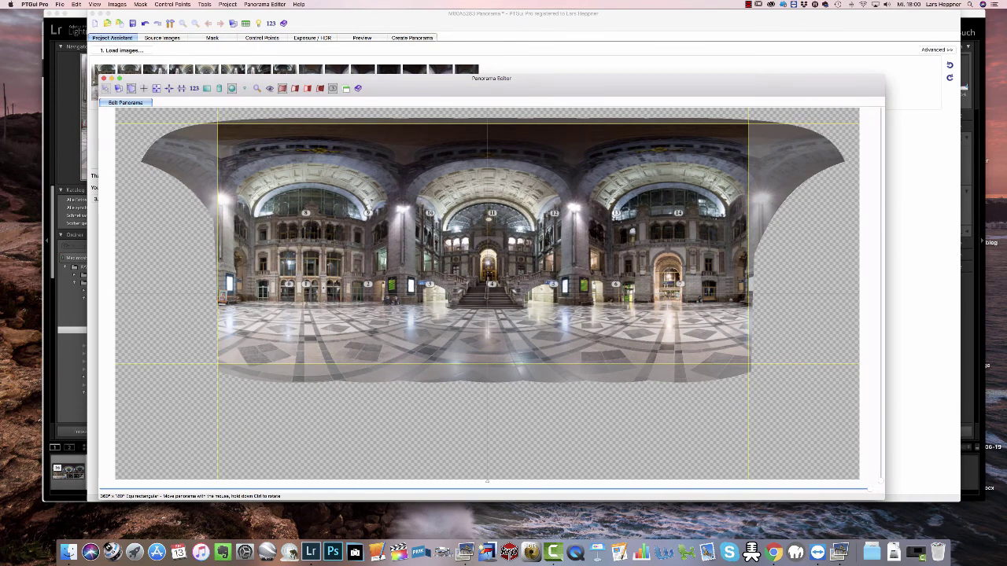
key(super+w)
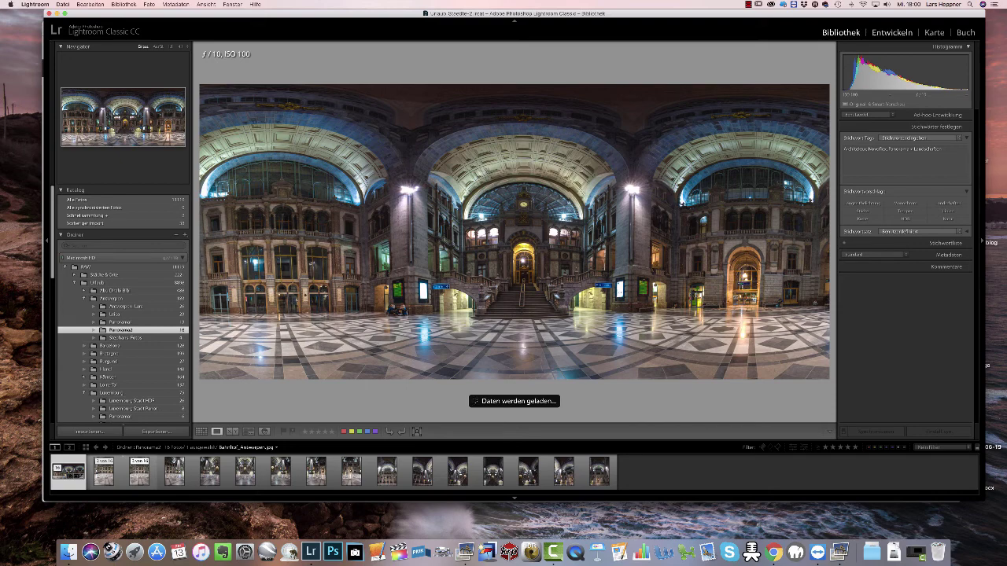
Switch the Antwerp hall panorama from Library to the Develop module with D.
key(d)
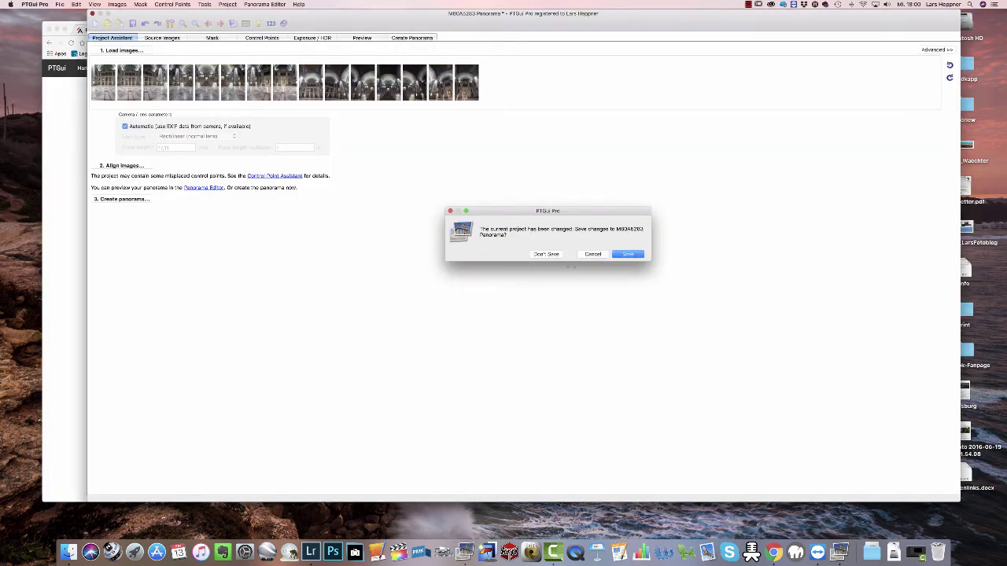
Close the M80A5283 Panorama project with Don't Save.
key(super+d)
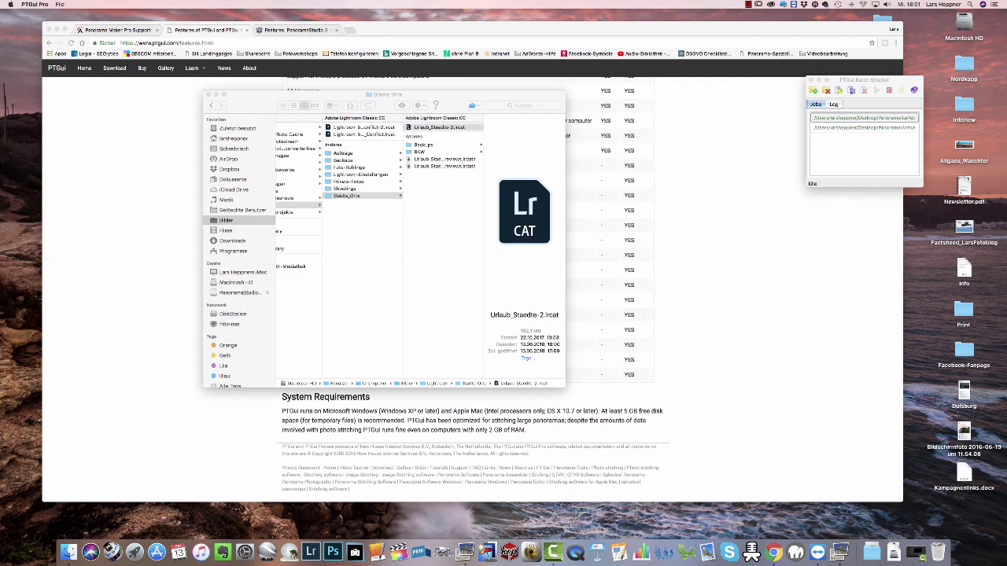
Bring up the PanoramaStudio 3 features page comparing standard and Pro editions in Chrome.
click(295, 30)
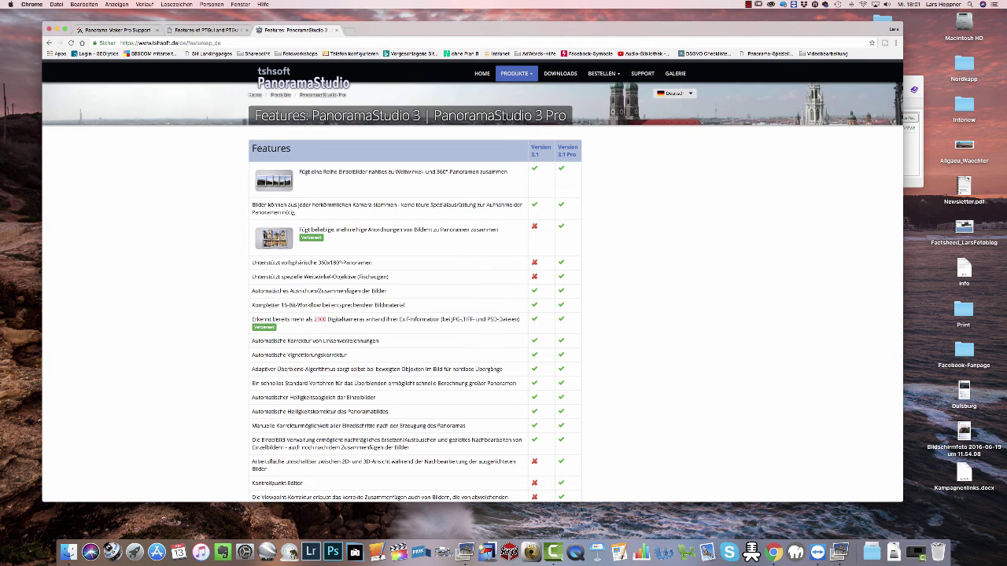